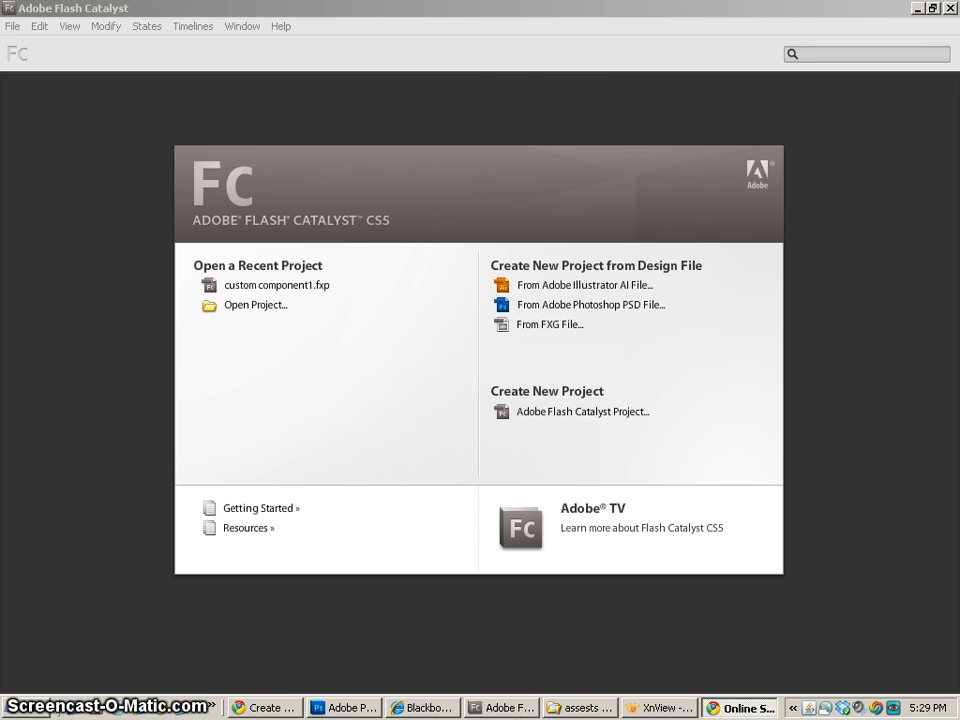
- Create a new Flash Catalyst project with a 600 by 400 artboard and shrink the timelines area to enlarge the workspace
click(380, 221)
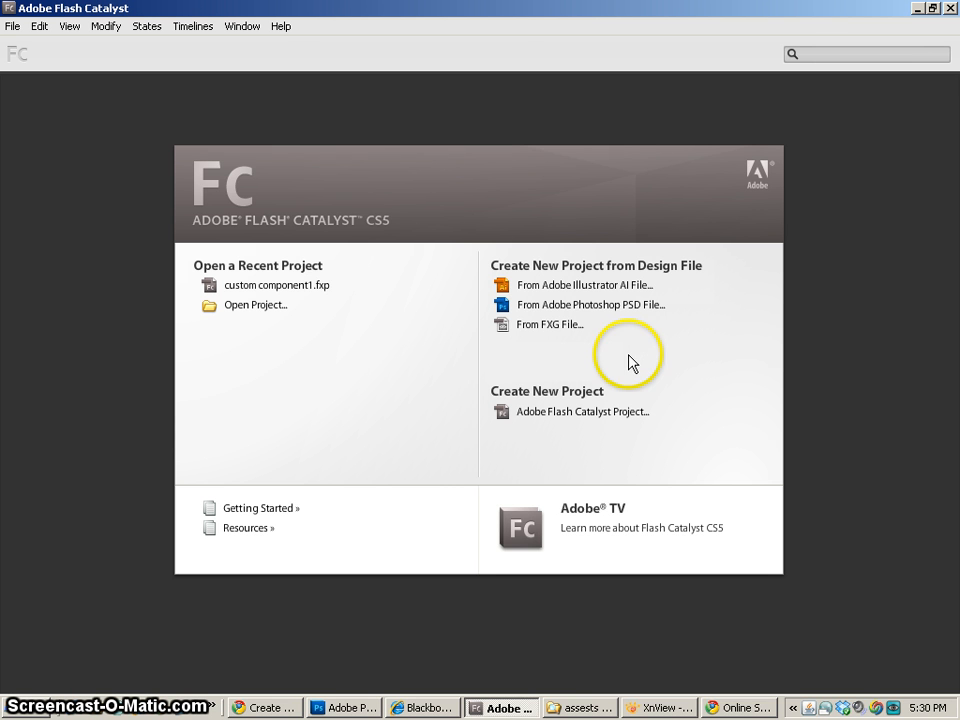
click(531, 414)
key(Tab)
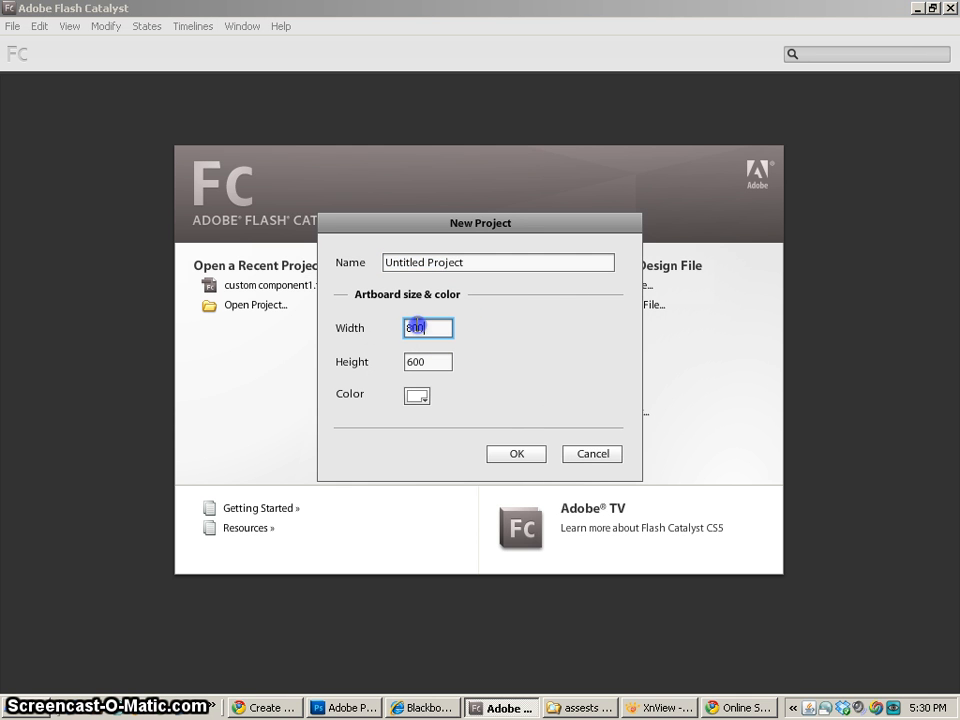
text(600)
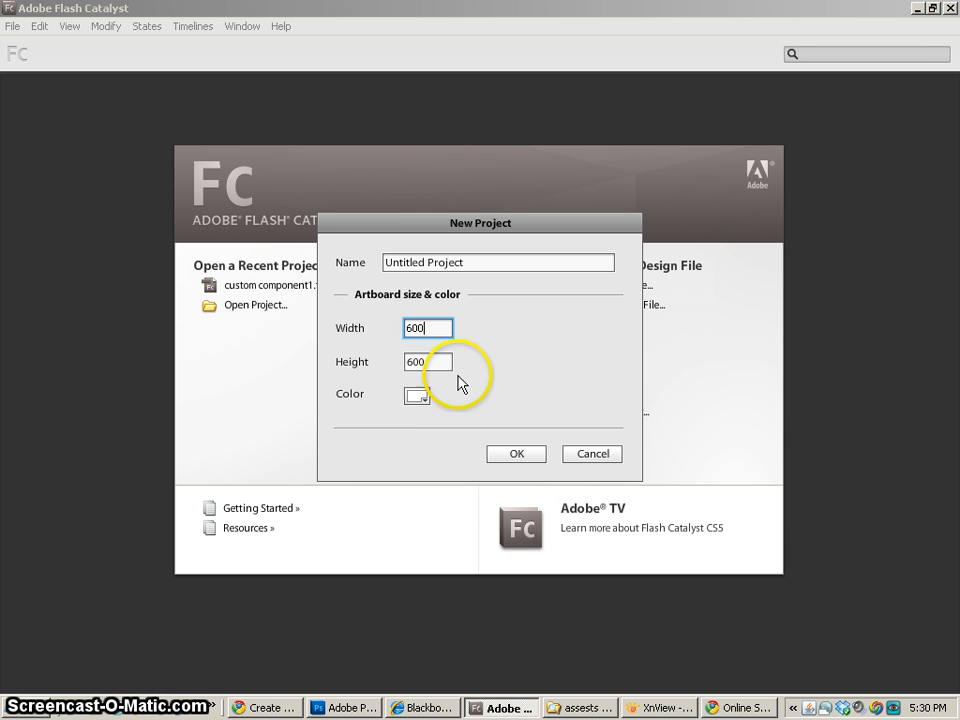
click(408, 362)
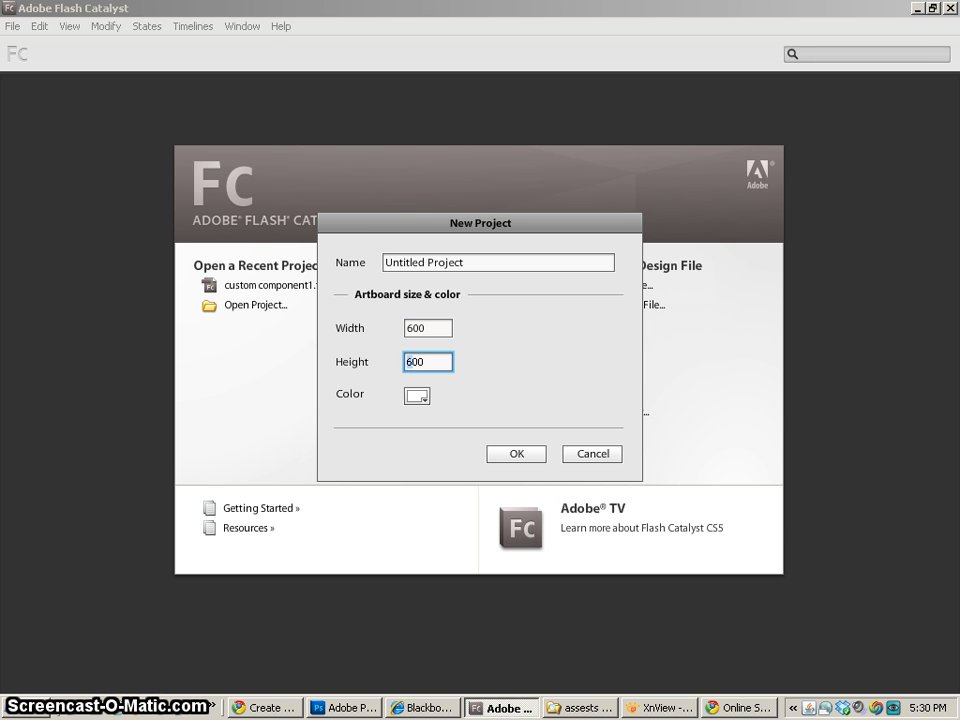
text(0)
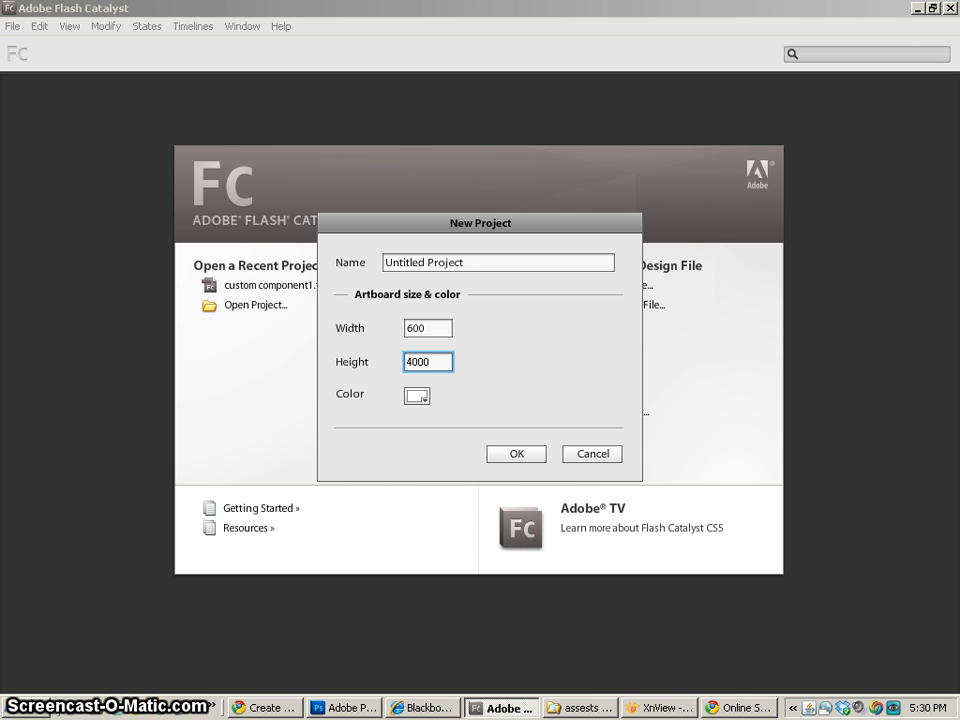
click(525, 454)
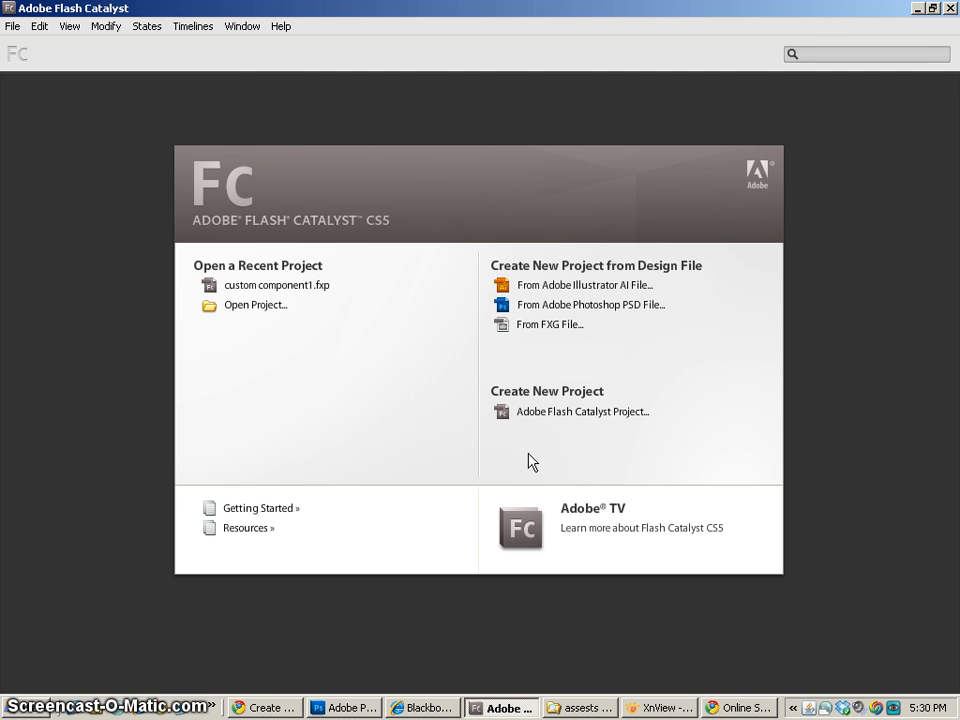
click(446, 326)
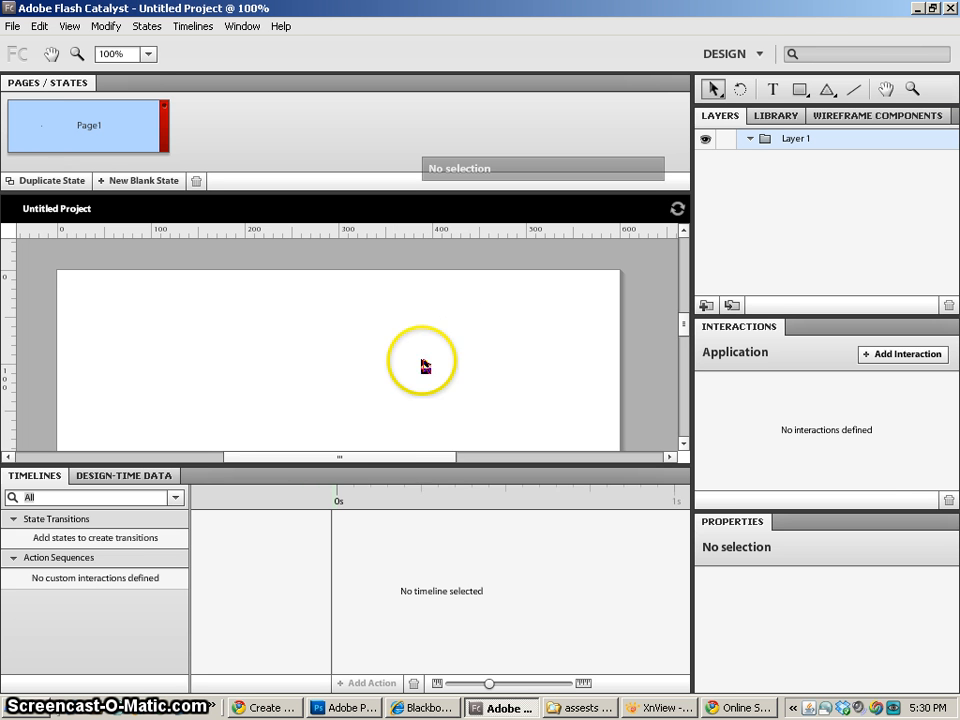
drag(432, 464, 431, 549)
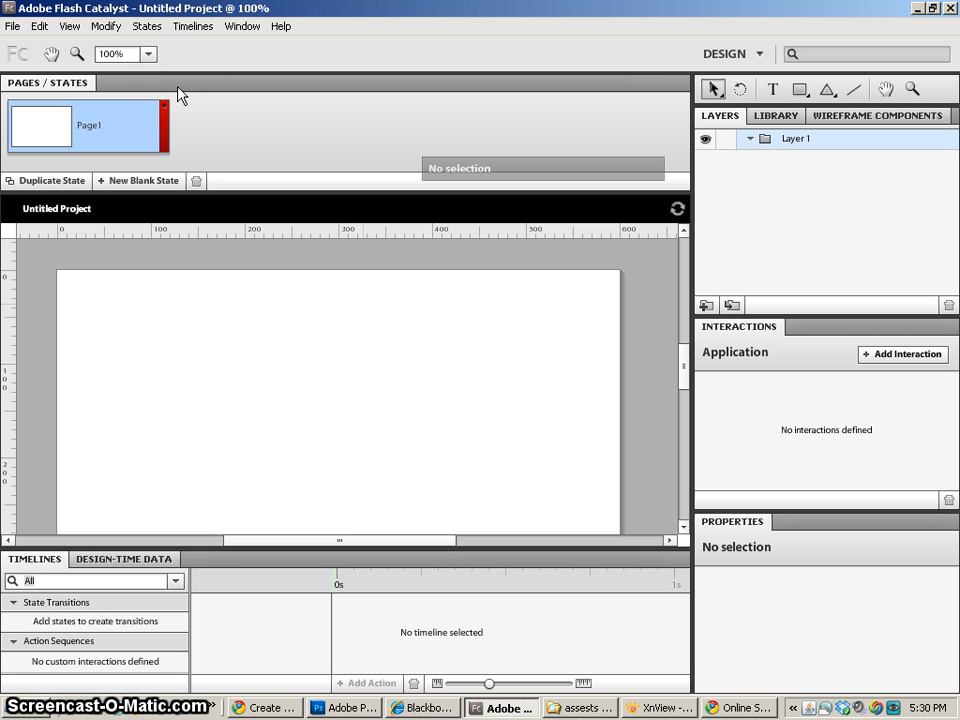
click(247, 130)
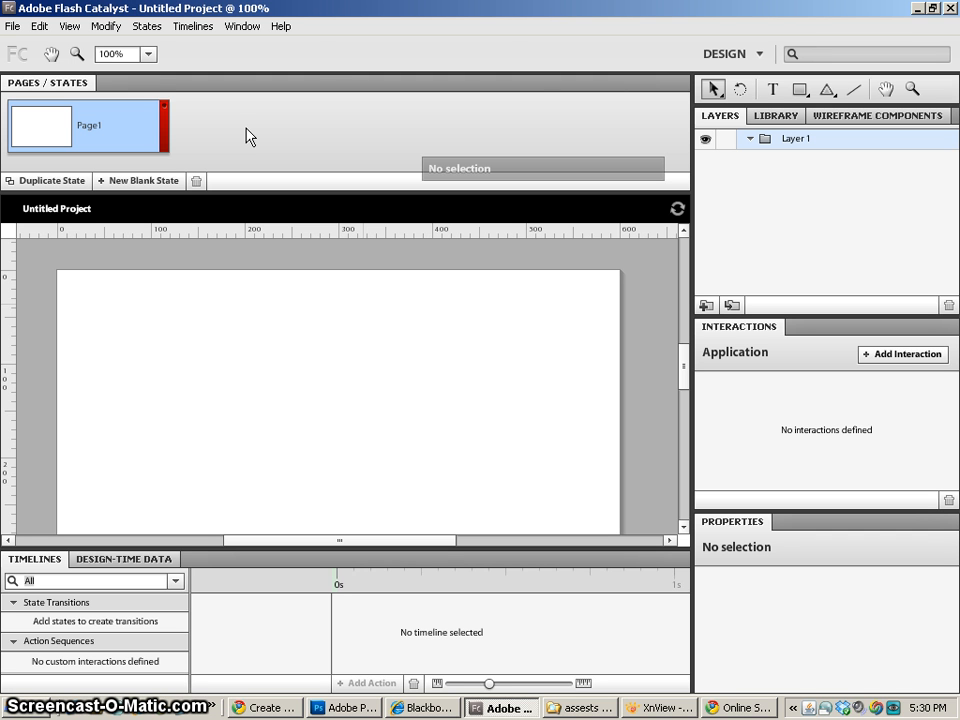
right_click(332, 312)
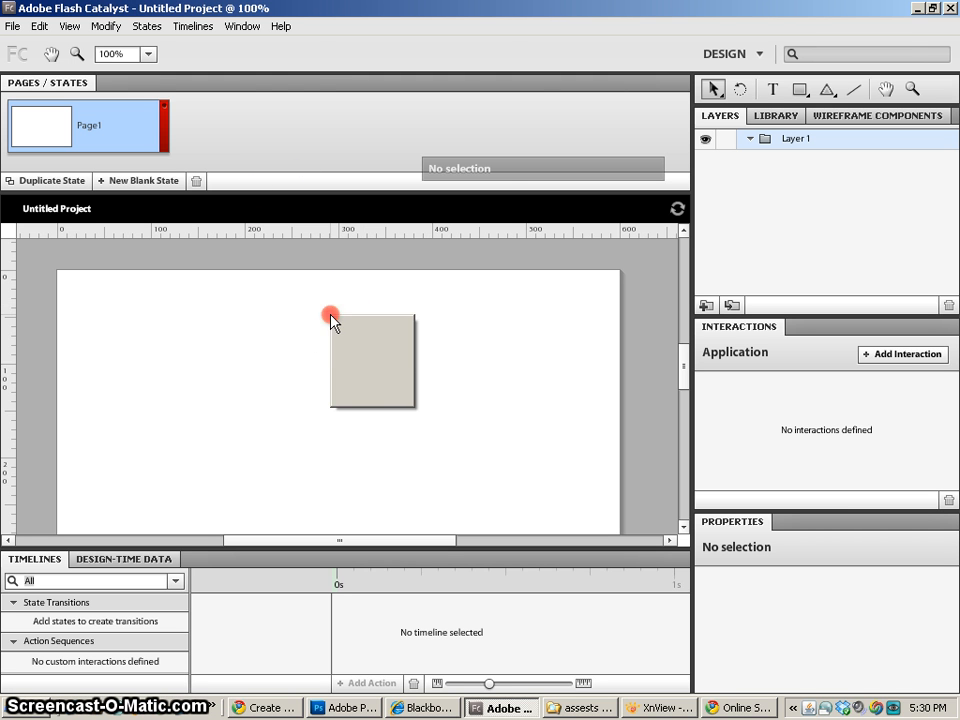
click(264, 327)
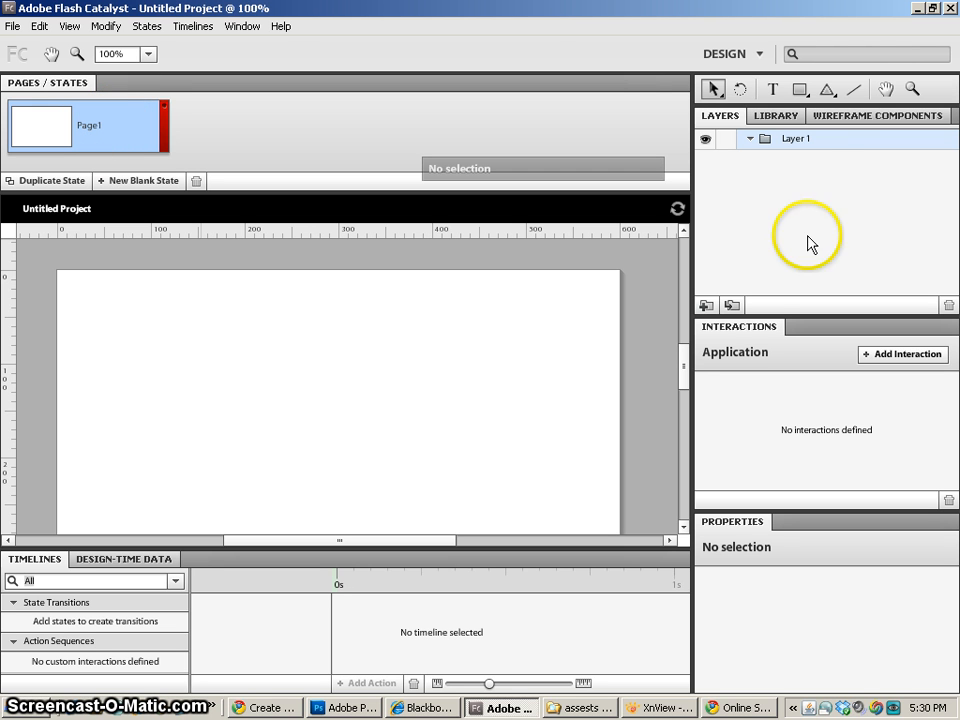
- Look through the project's layers, its library and the full list of wireframe components
click(725, 117)
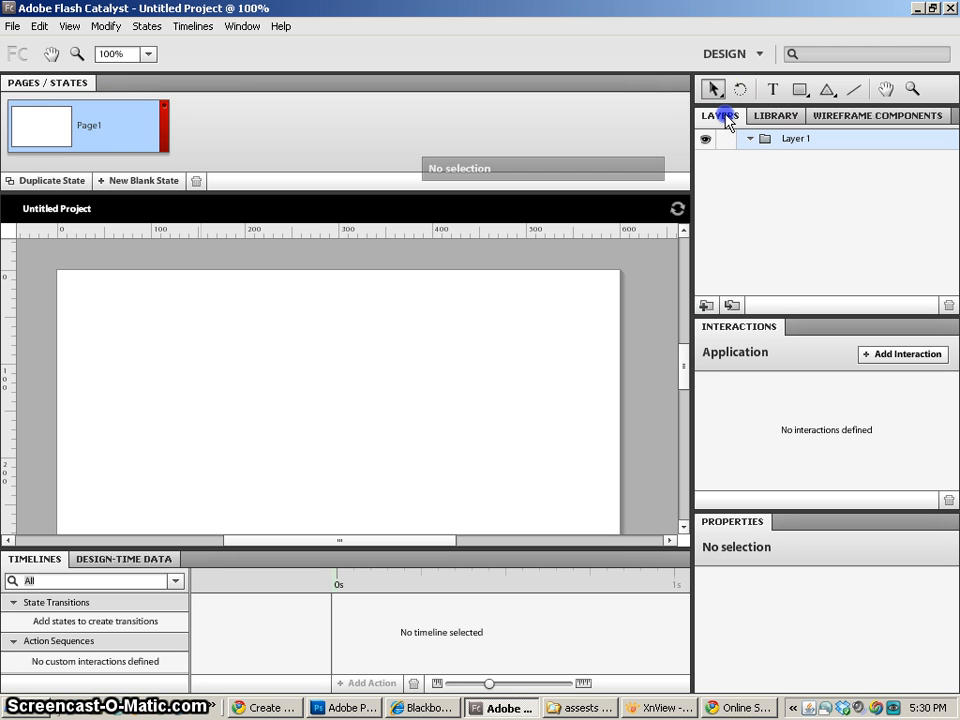
click(779, 117)
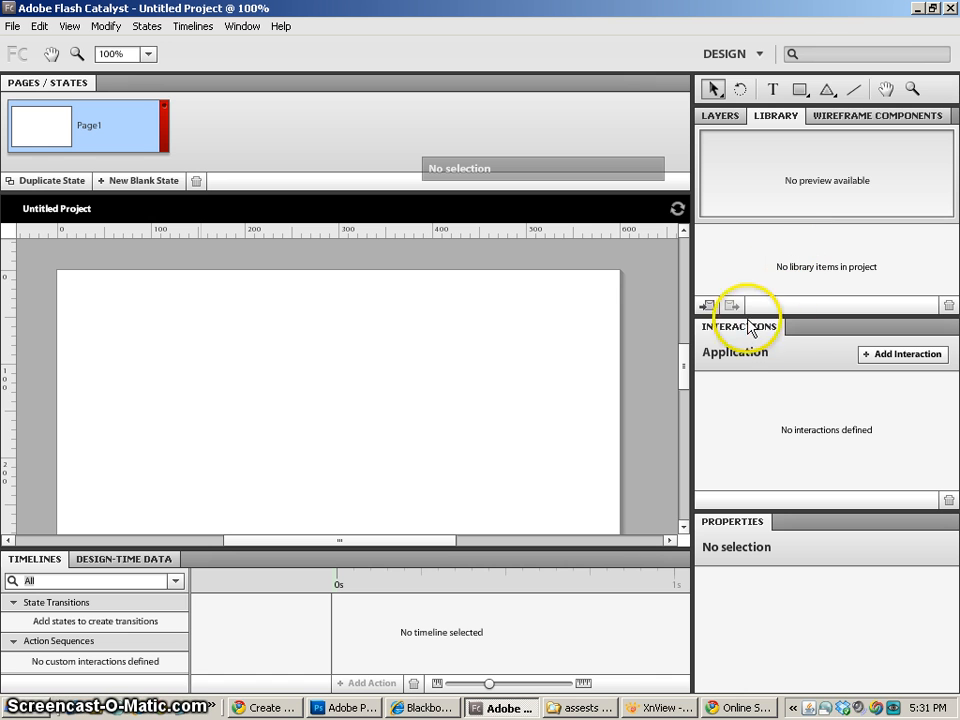
click(872, 116)
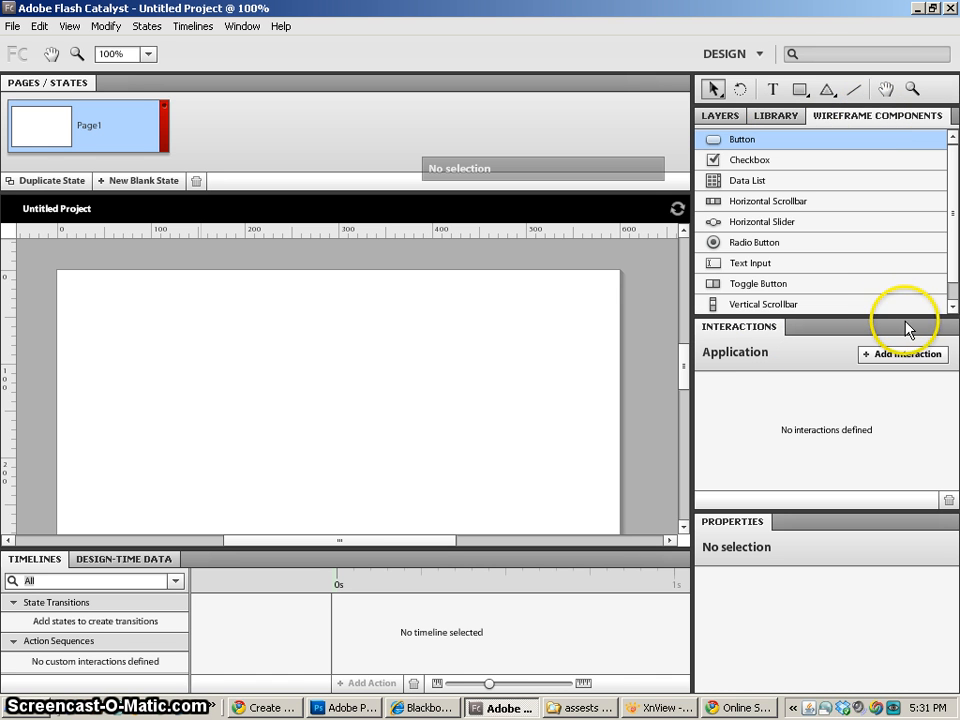
drag(904, 318, 887, 390)
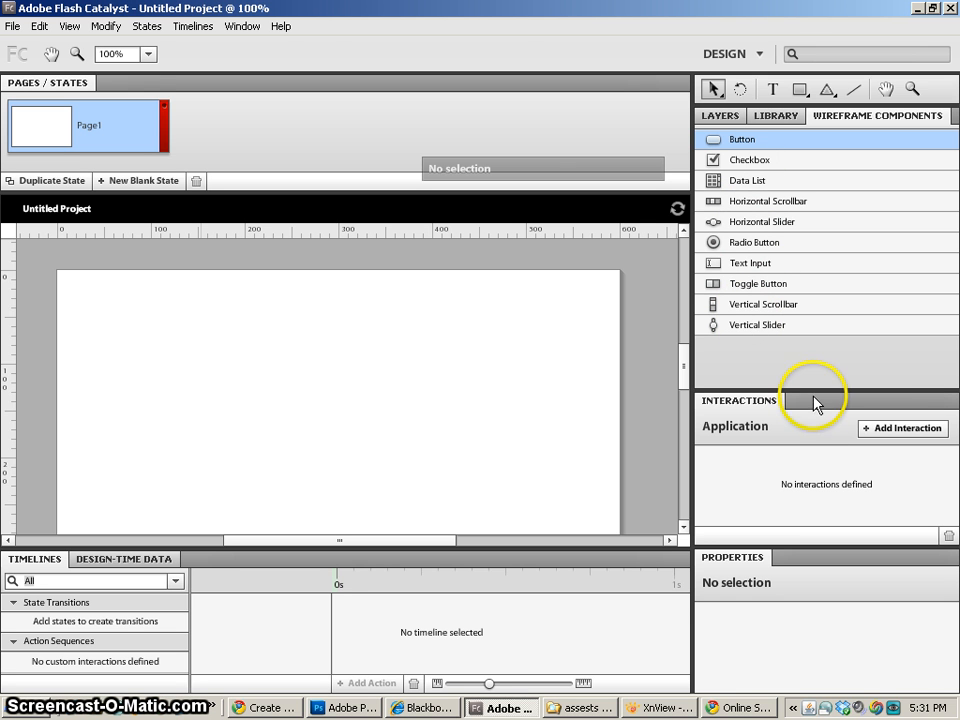
drag(814, 389, 806, 325)
- Examine which actions are available for an On Application Start interaction without adding one
click(900, 371)
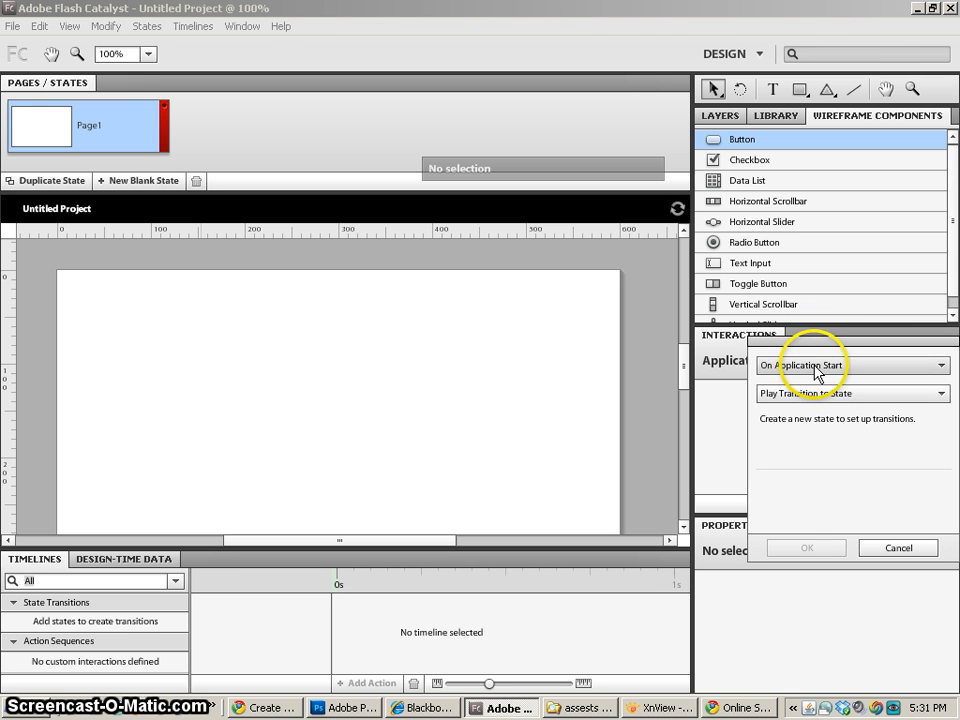
click(800, 394)
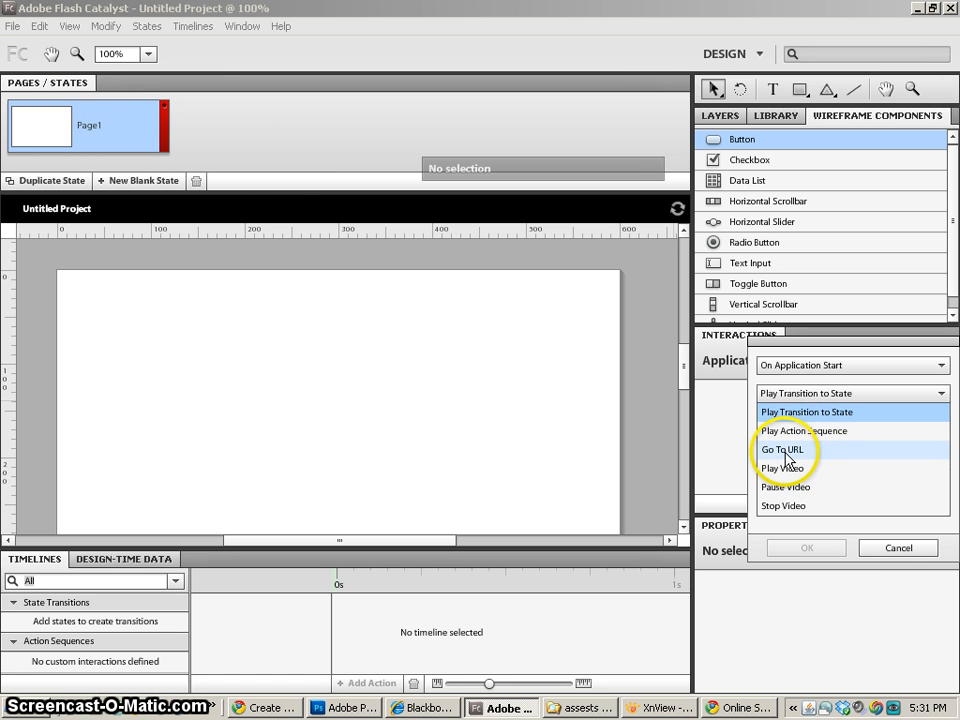
click(900, 550)
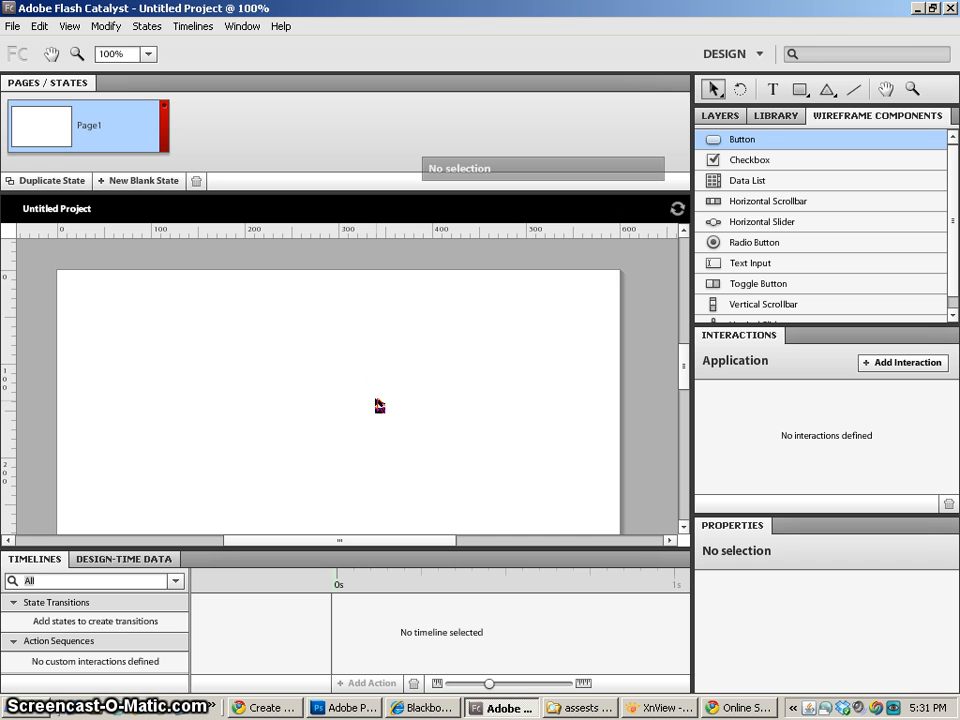
- Place a wireframe Button near the artboard's upper-left corner, at about X 50, Y 35
key(ctrl+equal)
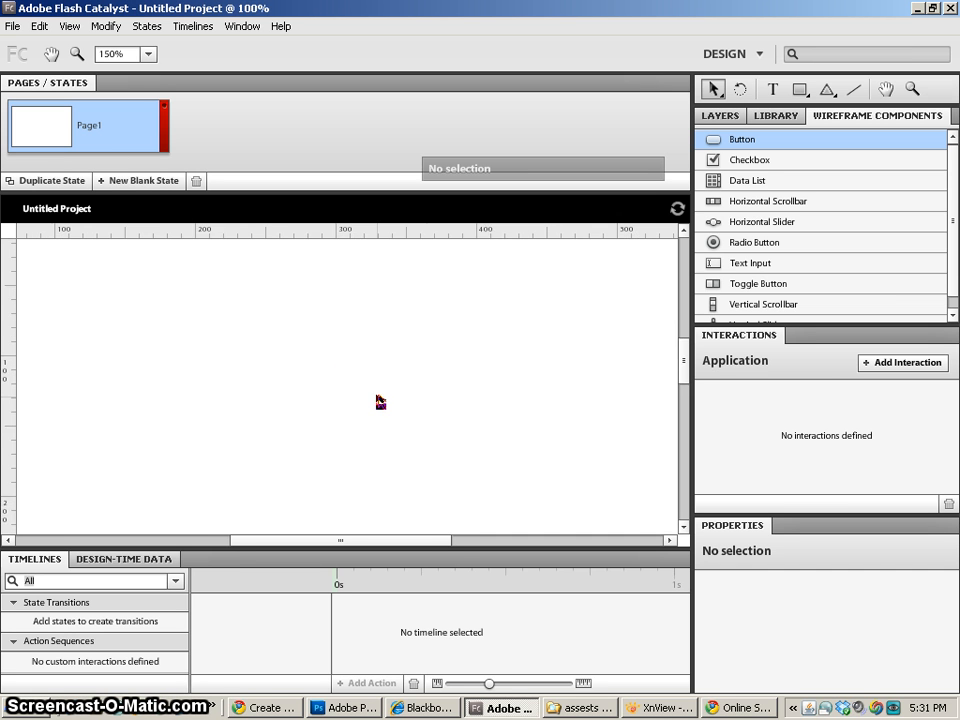
key(ctrl+minus)
key(ctrl+minus)
key(h)
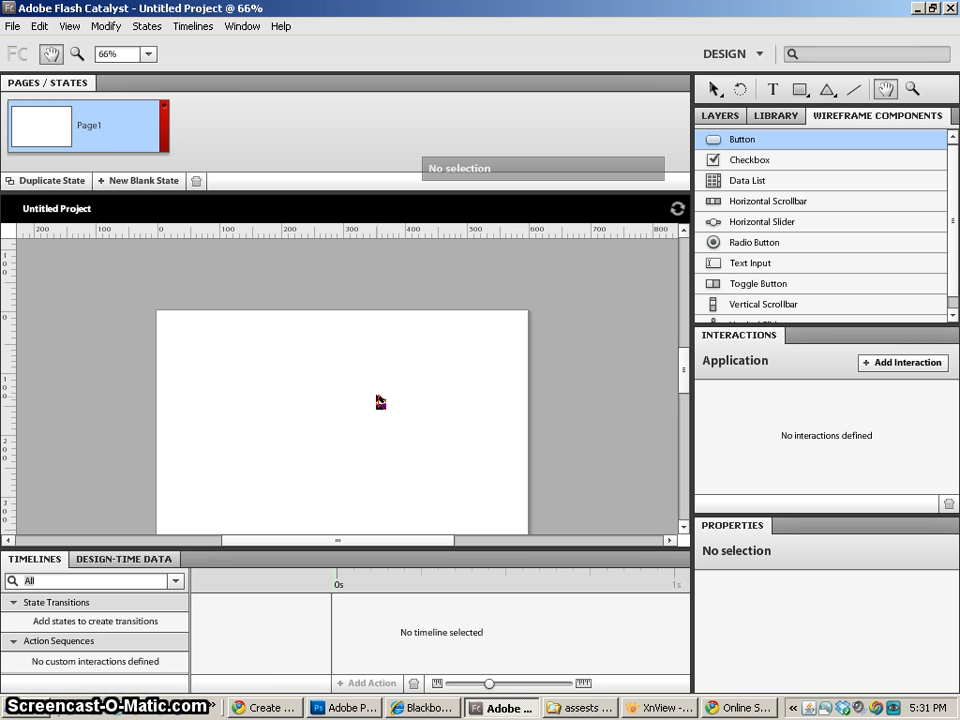
drag(380, 402, 377, 433)
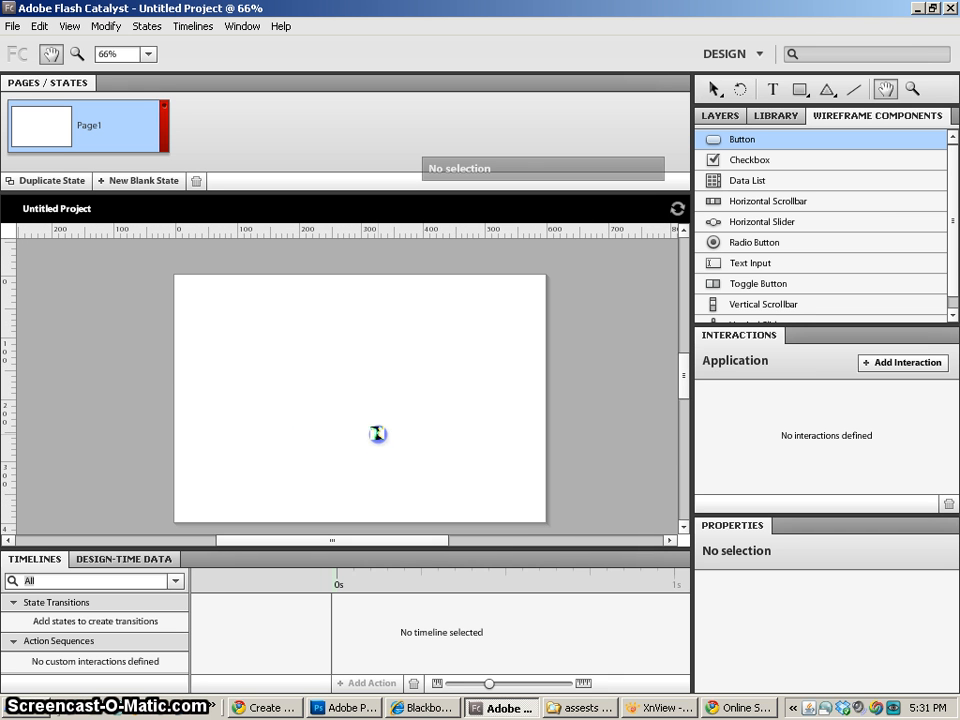
key(v)
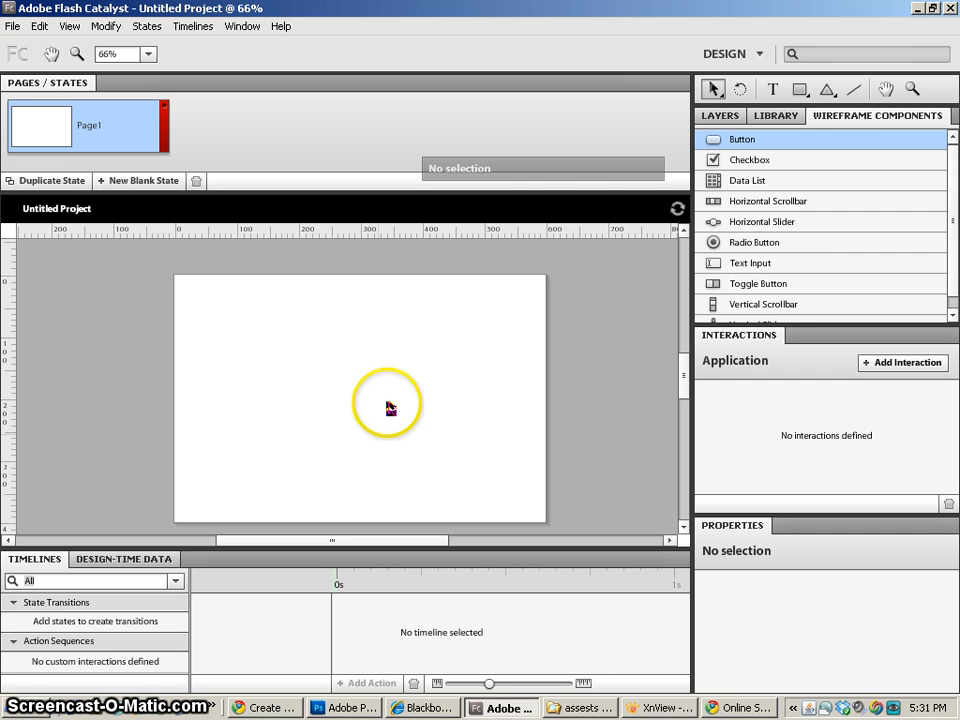
click(713, 141)
drag(258, 320, 240, 302)
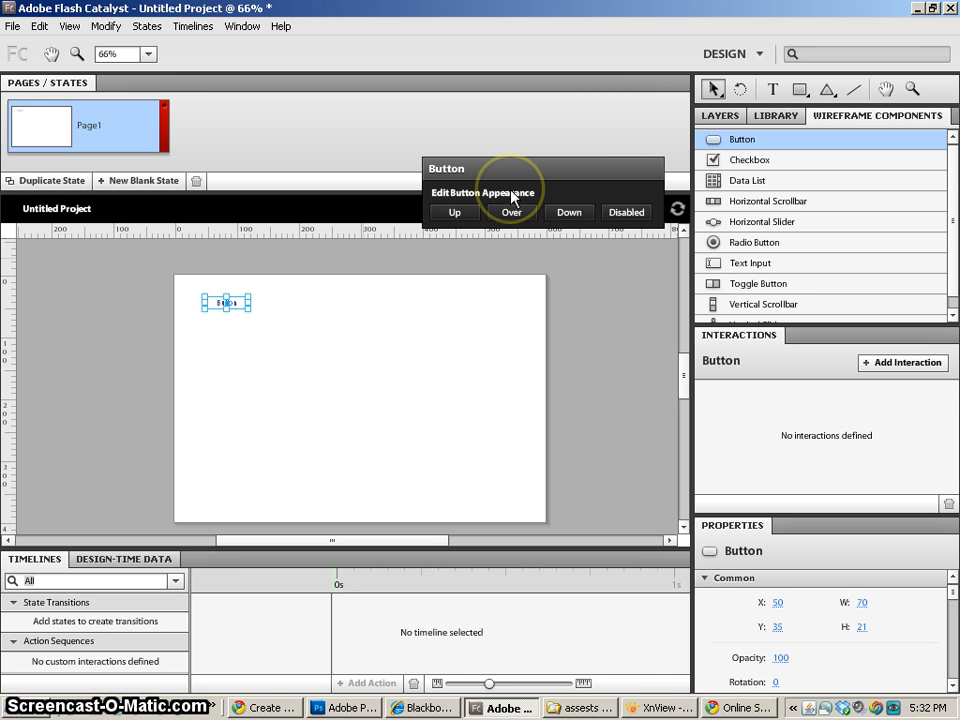
- Change the wireframe button's label to HOME
drag(791, 514, 793, 282)
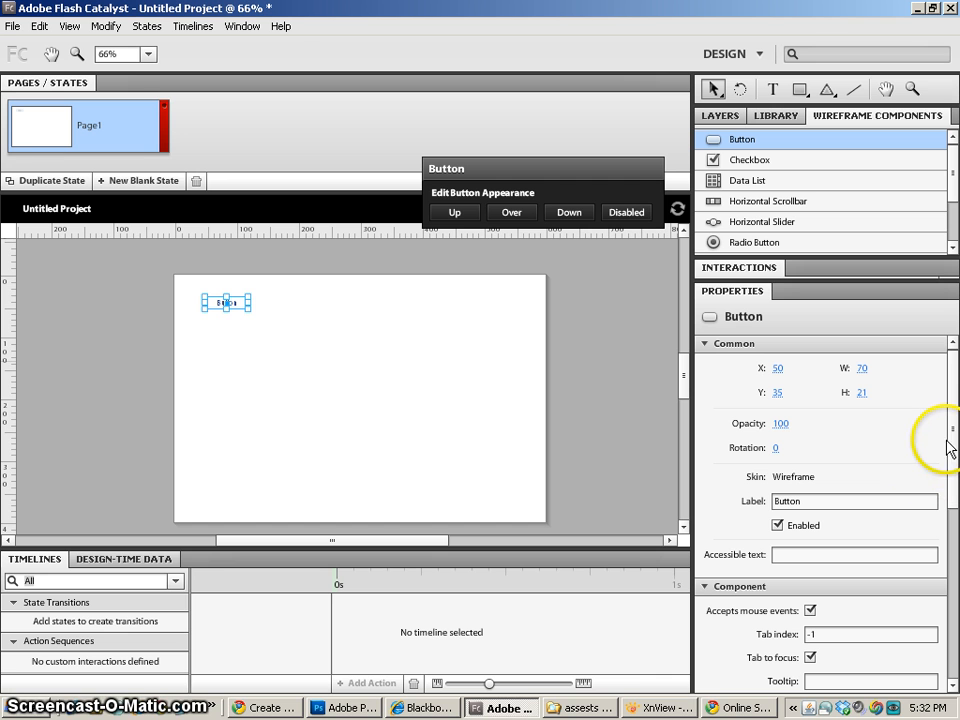
double_click(805, 501)
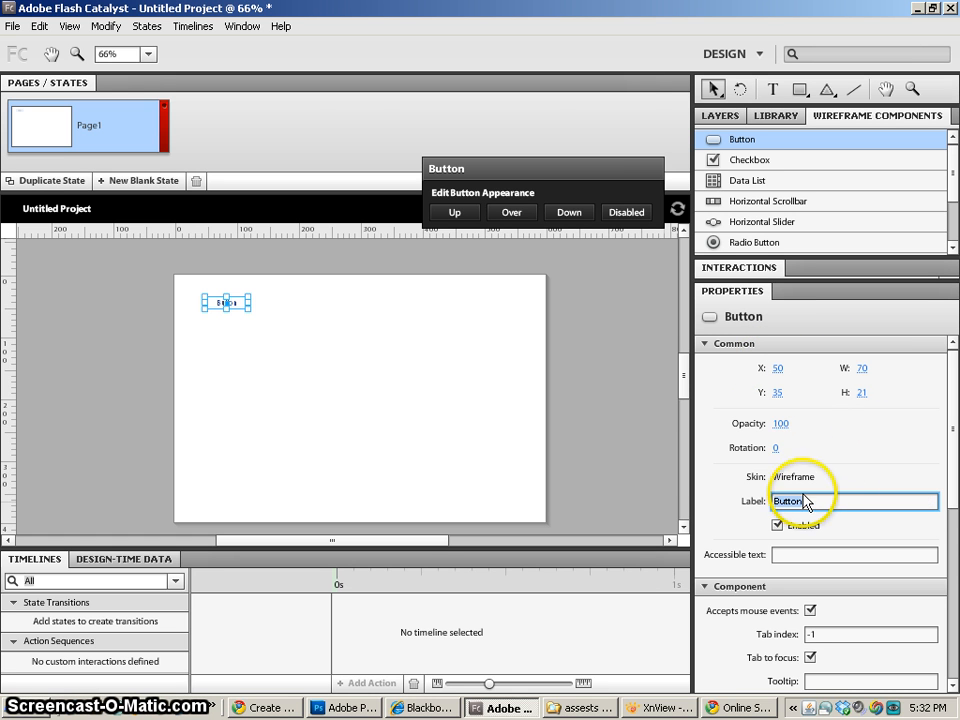
click(833, 500)
drag(833, 500, 690, 491)
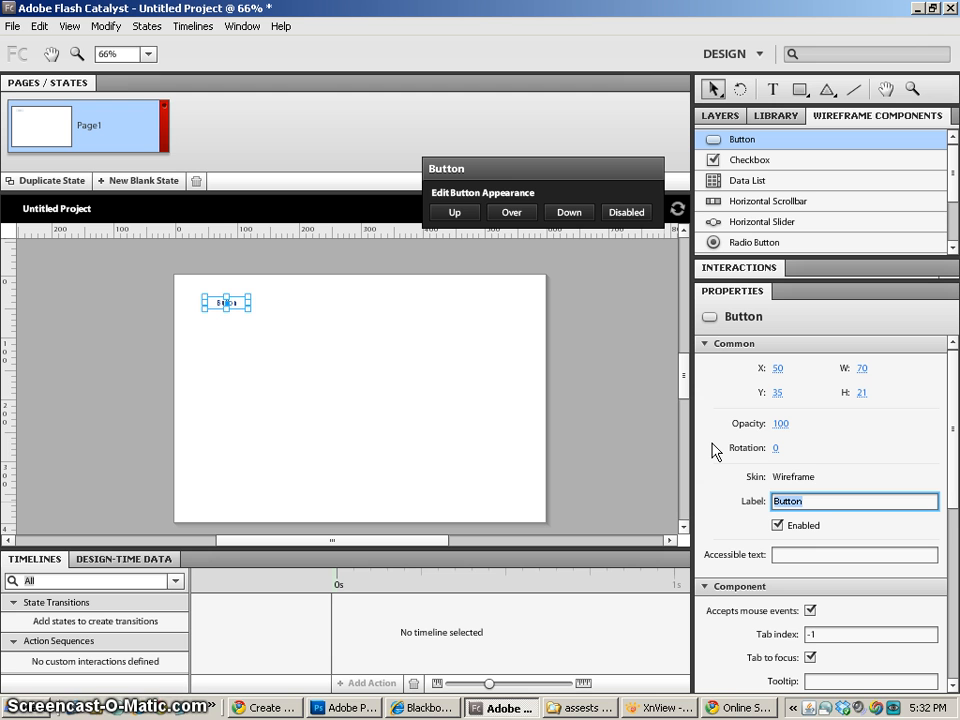
text(HOME)
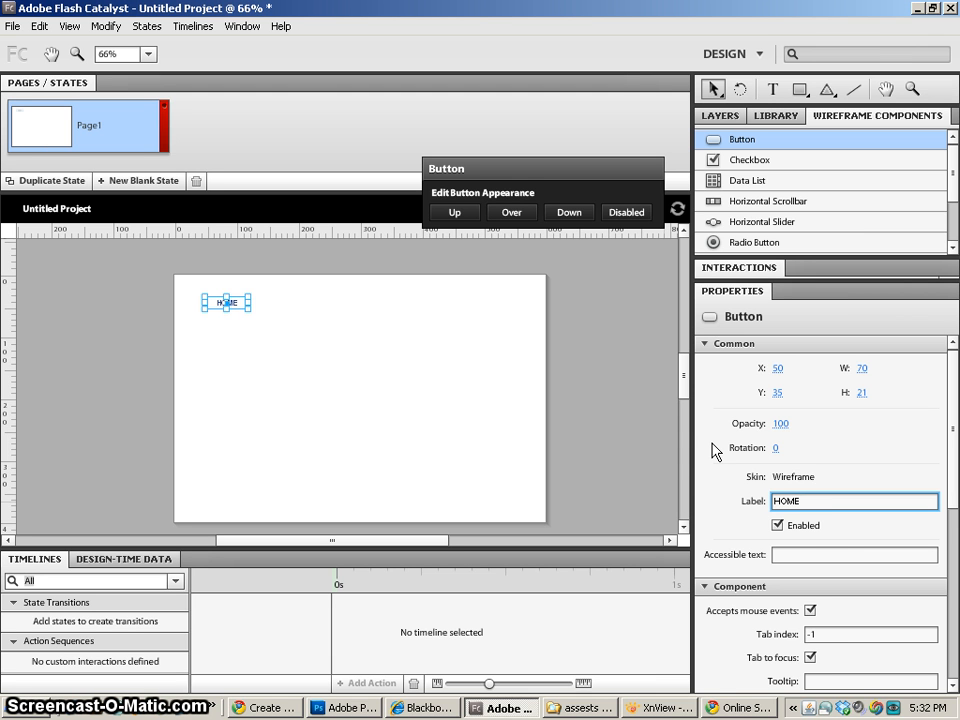
key(Return)
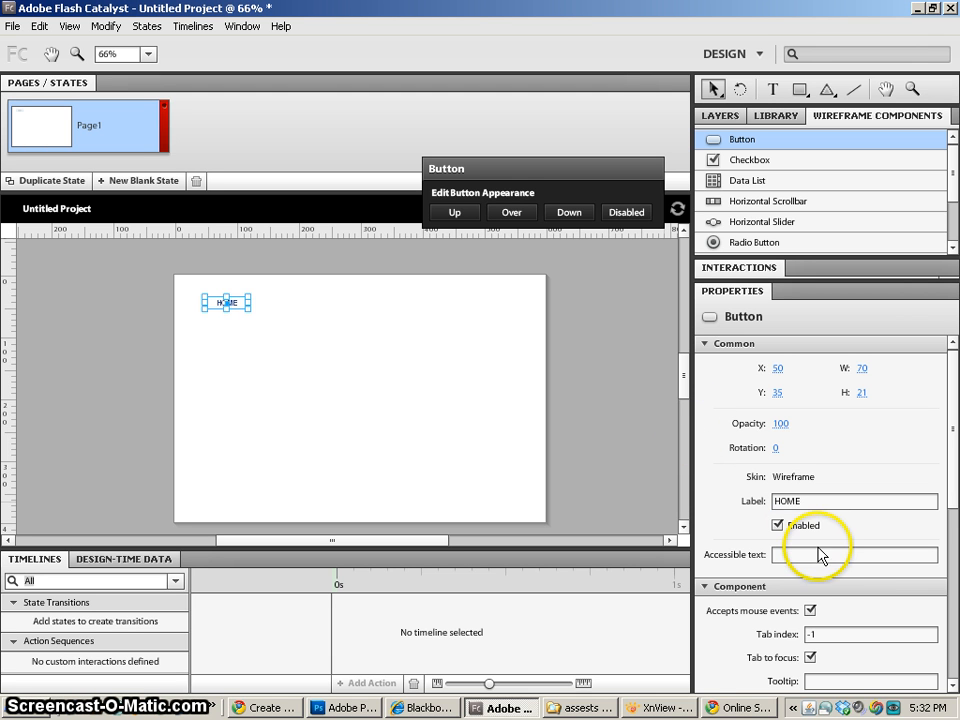
- Set the HOME button's text color to dark red
drag(949, 540, 951, 672)
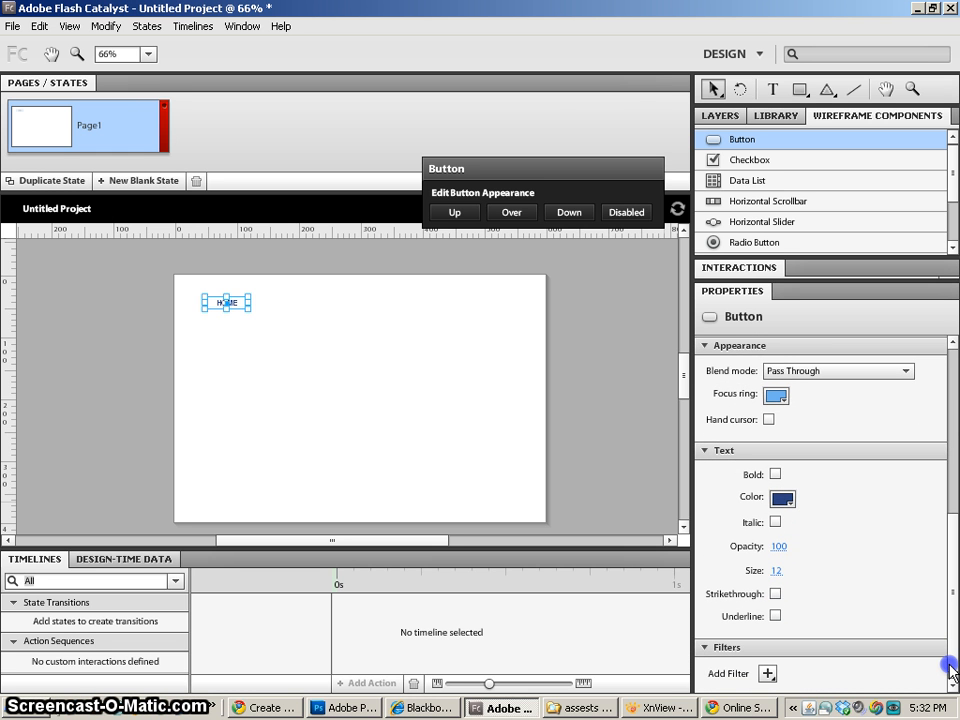
click(782, 499)
click(782, 558)
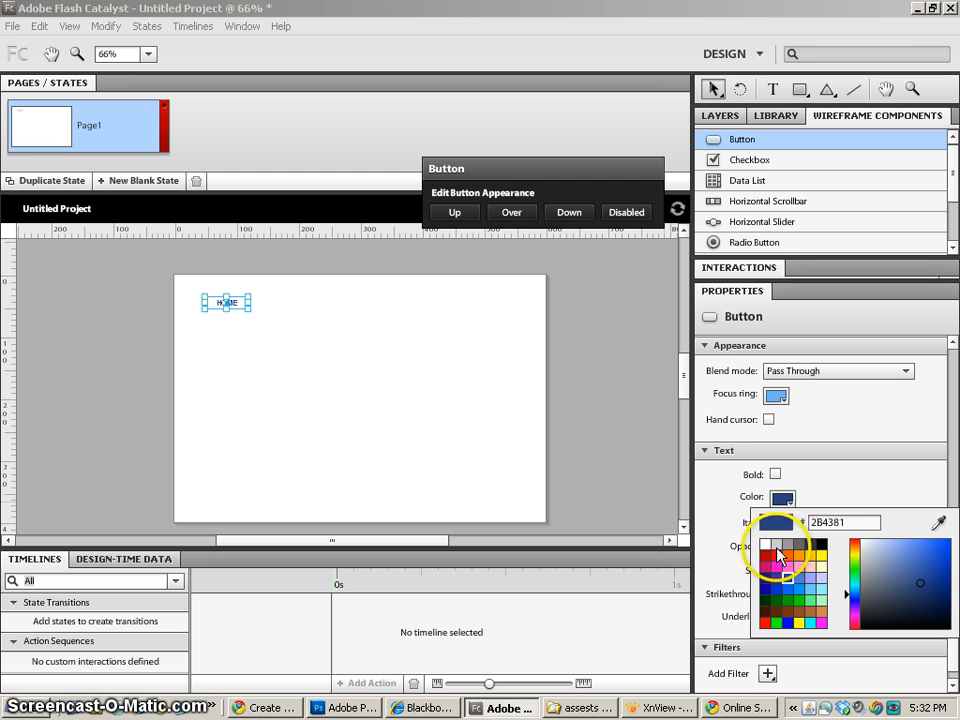
click(233, 328)
- Add a Drop Shadow filter to the HOME button with a distance of 0
click(224, 302)
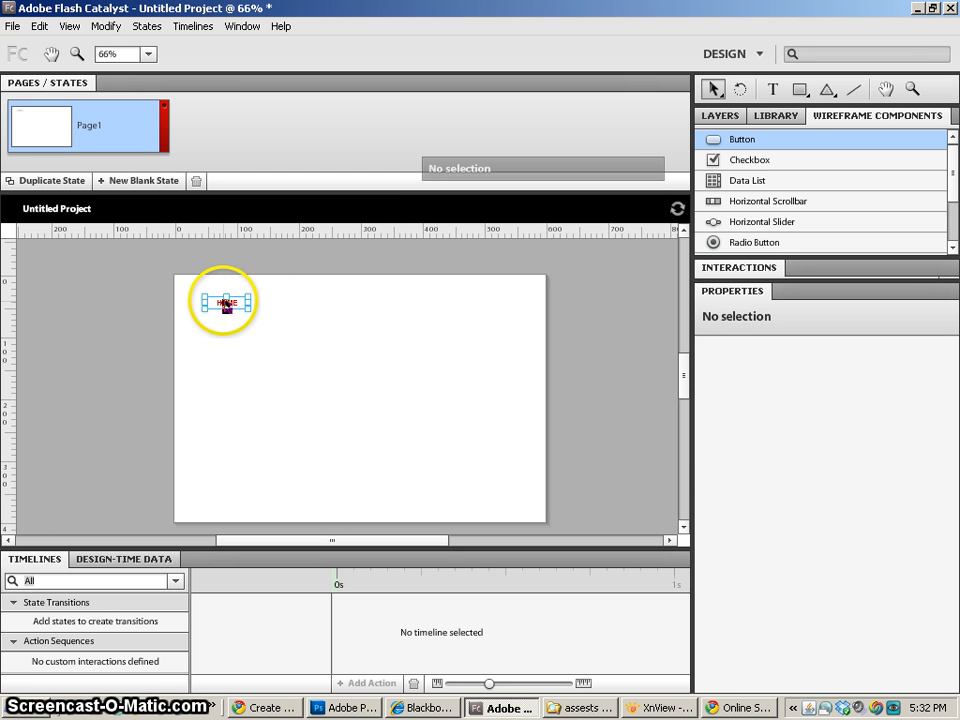
drag(958, 533, 950, 672)
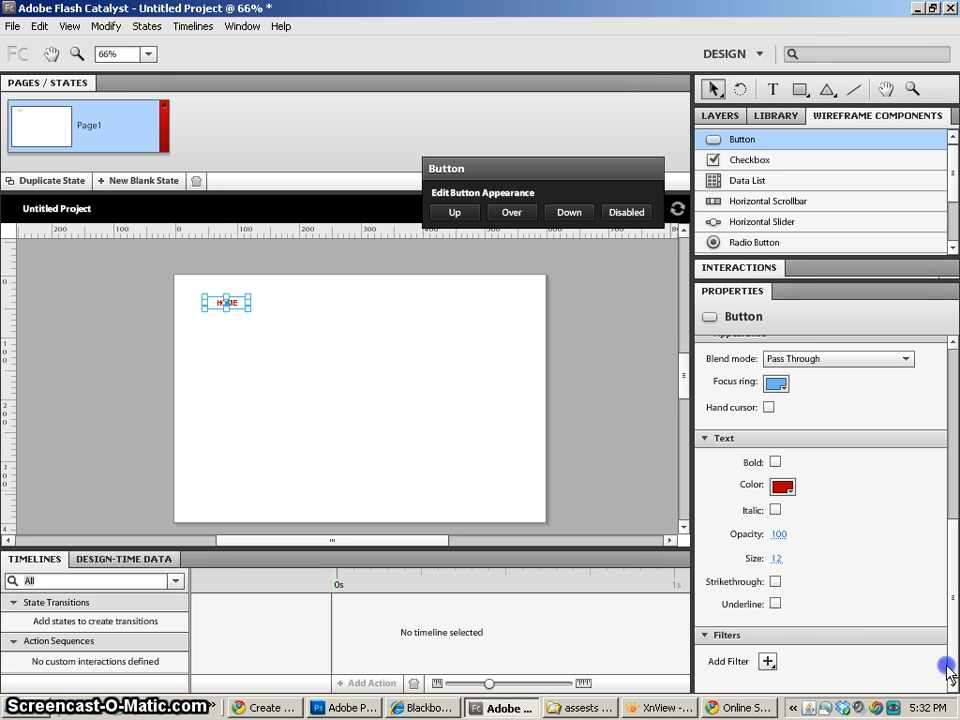
click(768, 663)
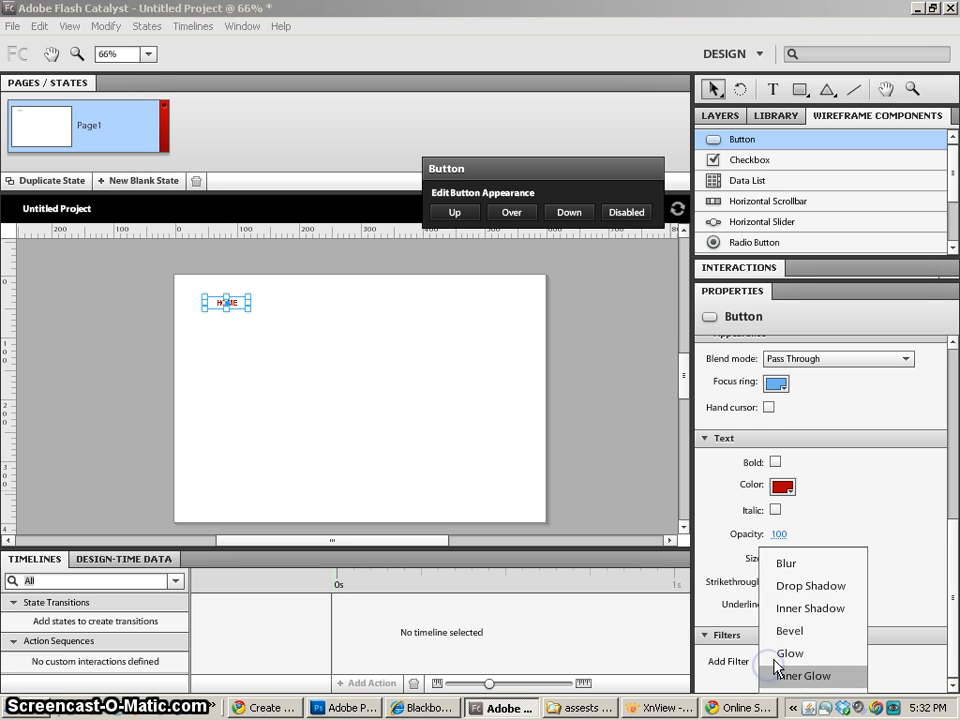
click(795, 588)
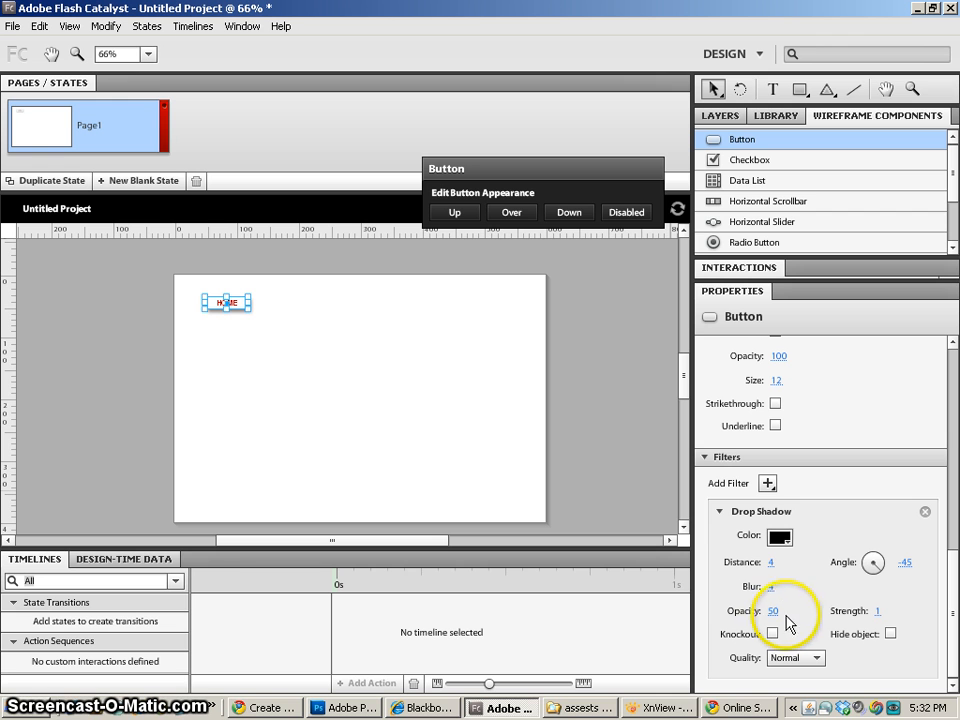
click(775, 562)
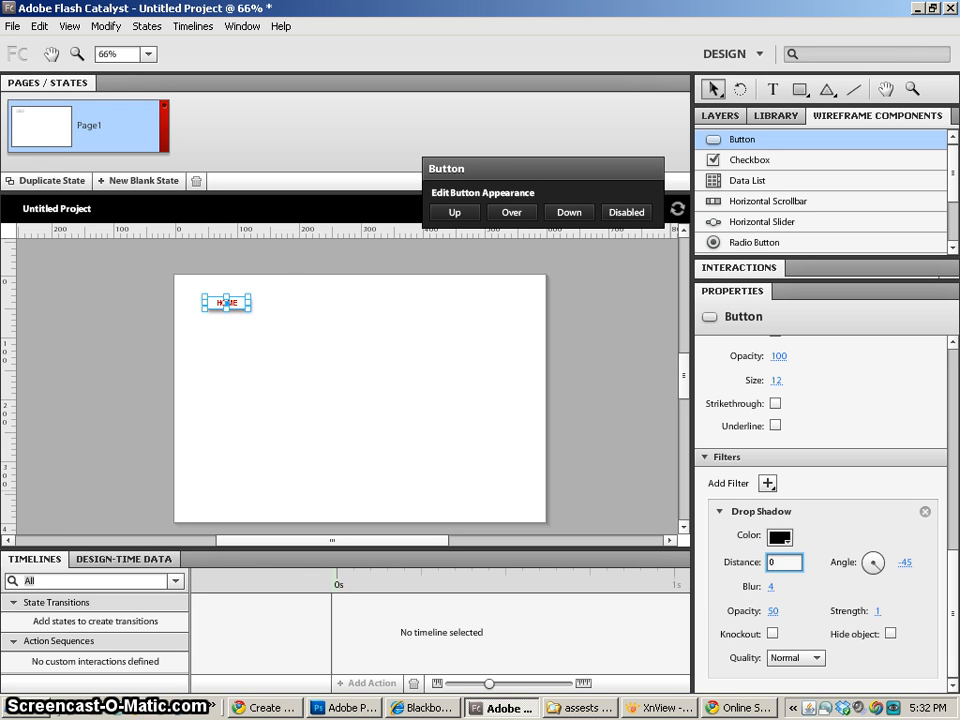
click(524, 323)
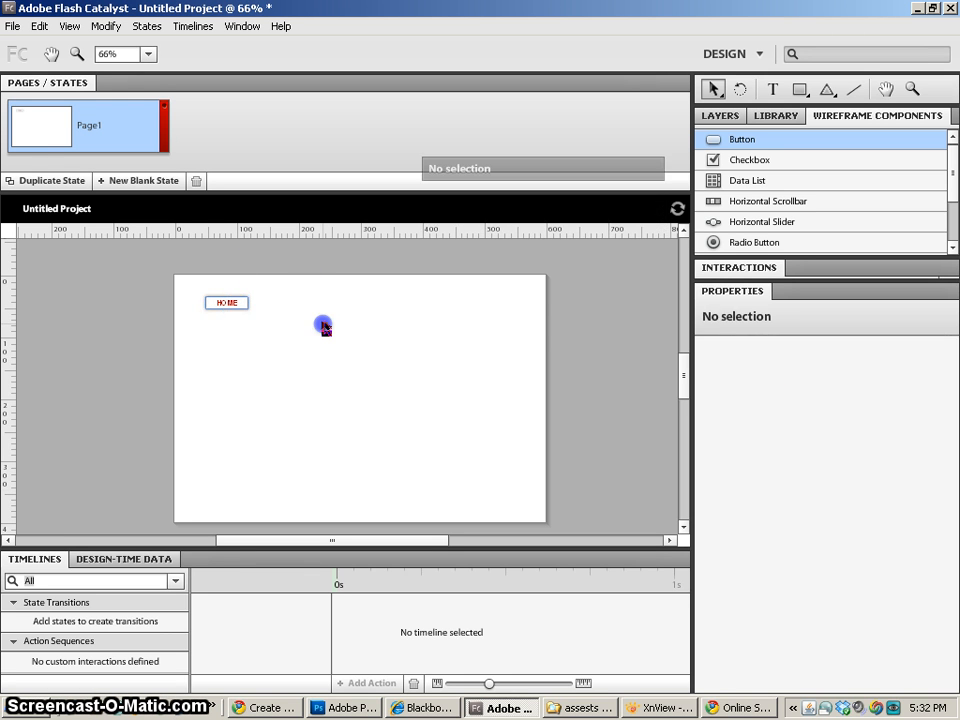
- Move the HOME button to about X 27, Y 25 and enlarge the project library's display area
drag(243, 303, 222, 300)
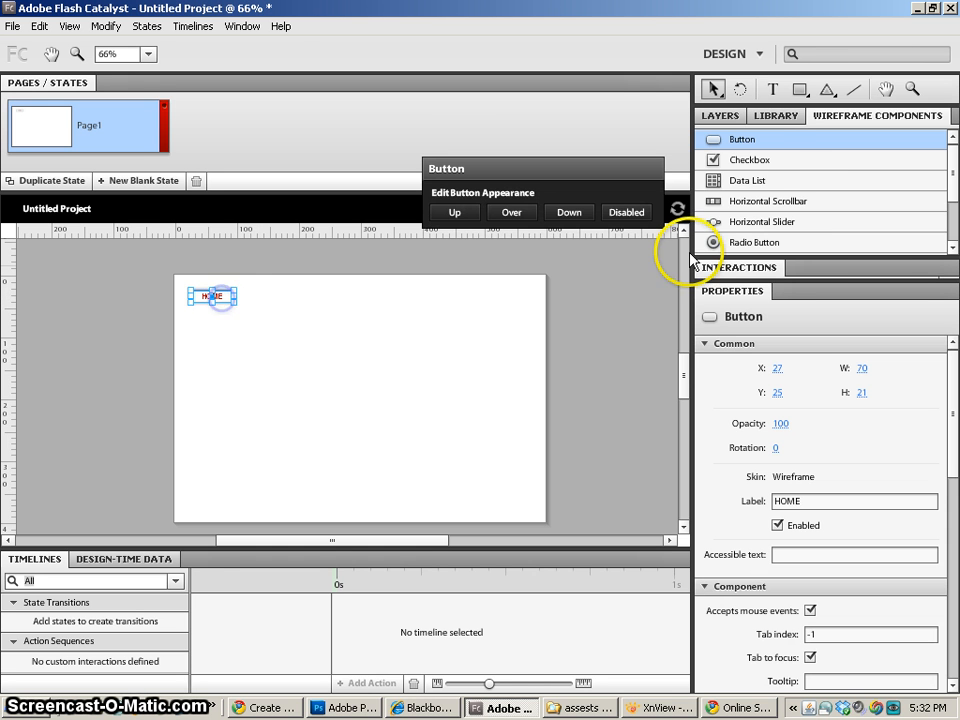
click(772, 116)
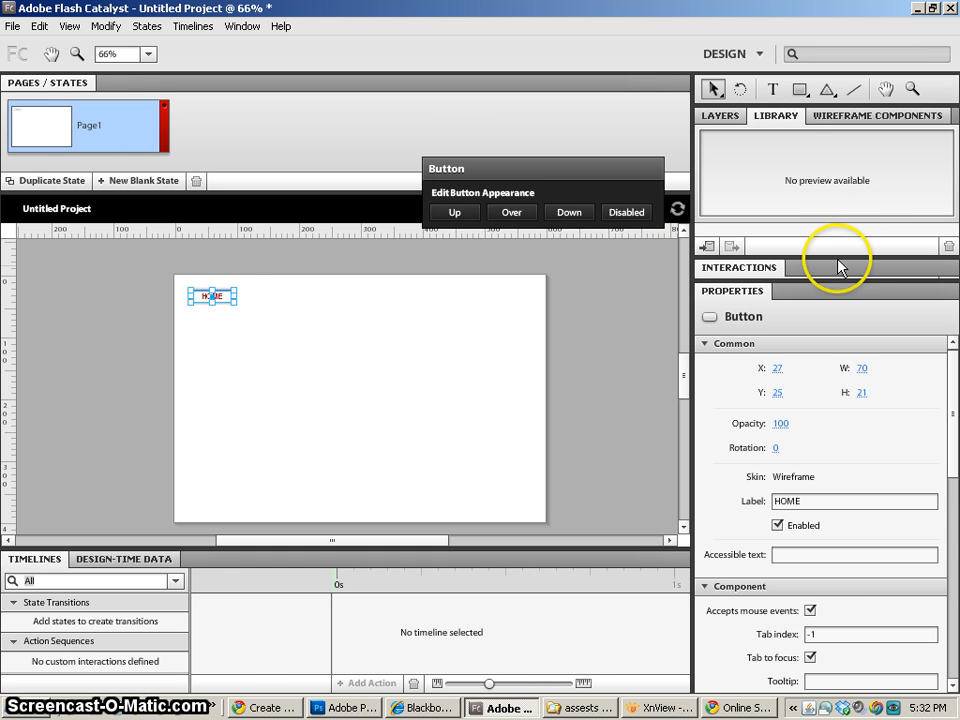
drag(822, 258, 825, 408)
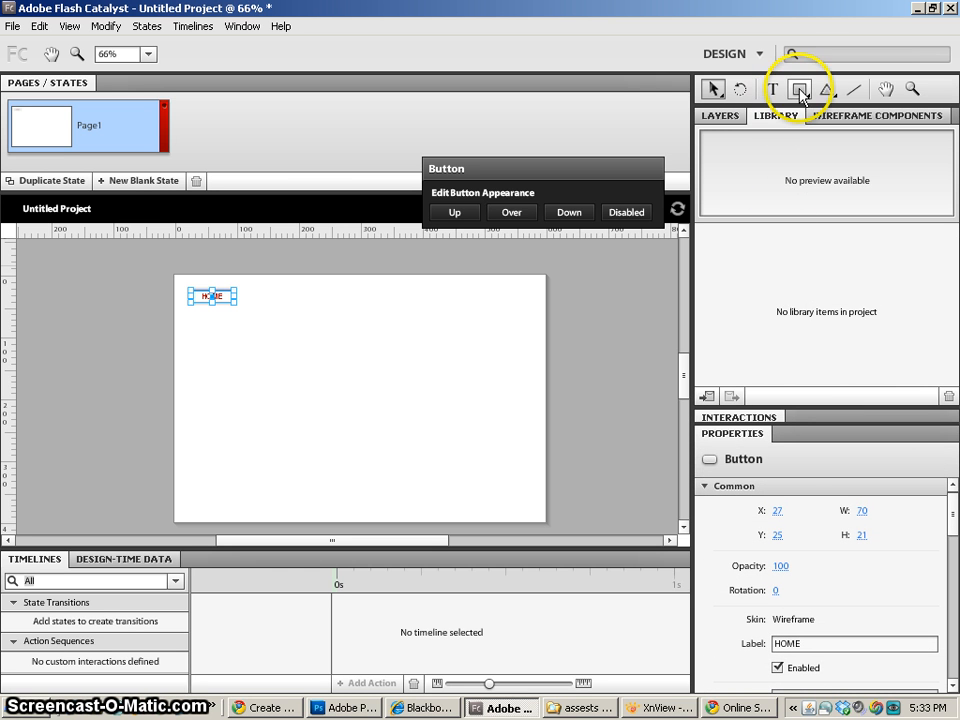
- Try to add the HOME button to the library, and return it to the artboard at about X 49, Y 25
drag(219, 297, 800, 265)
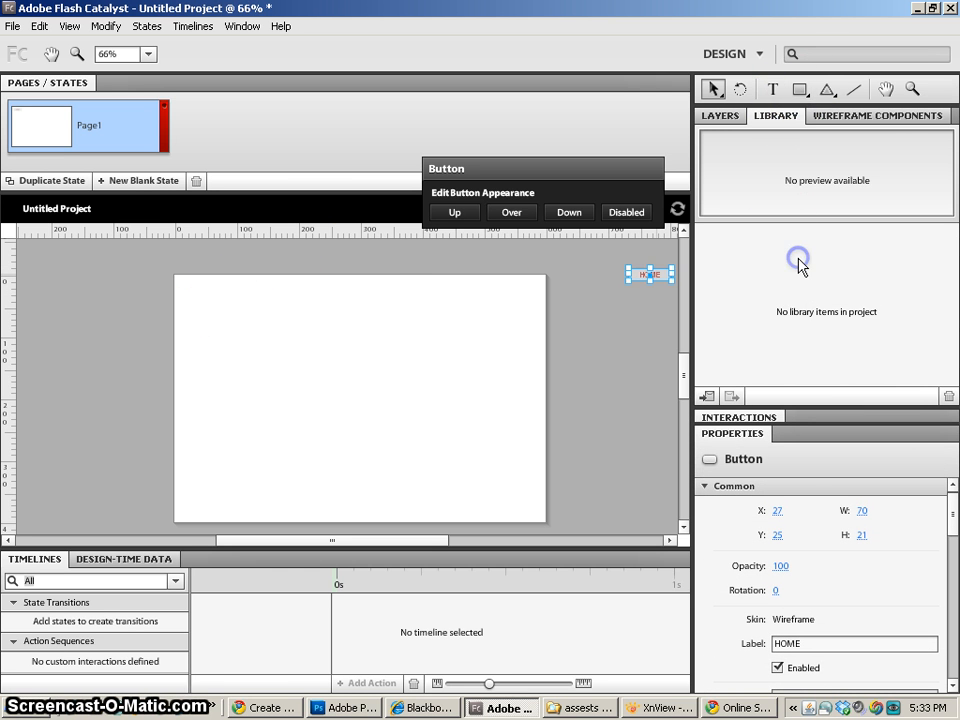
click(848, 118)
key(h)
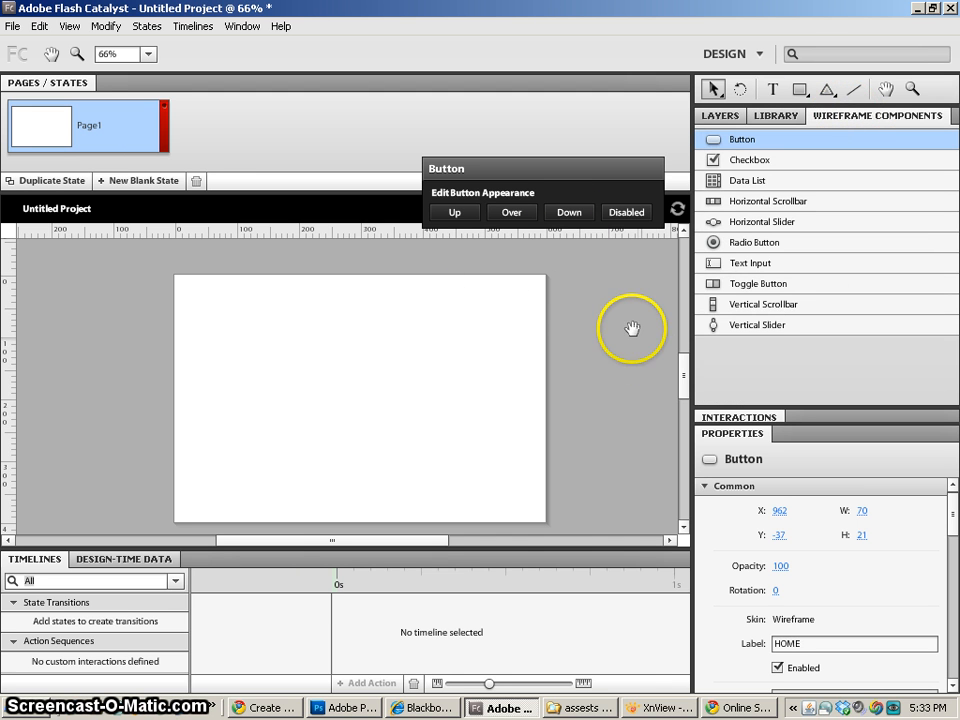
drag(632, 326, 566, 334)
key(space)
drag(634, 298, 445, 359)
drag(552, 337, 93, 386)
key(space)
drag(216, 455, 544, 396)
drag(412, 342, 408, 340)
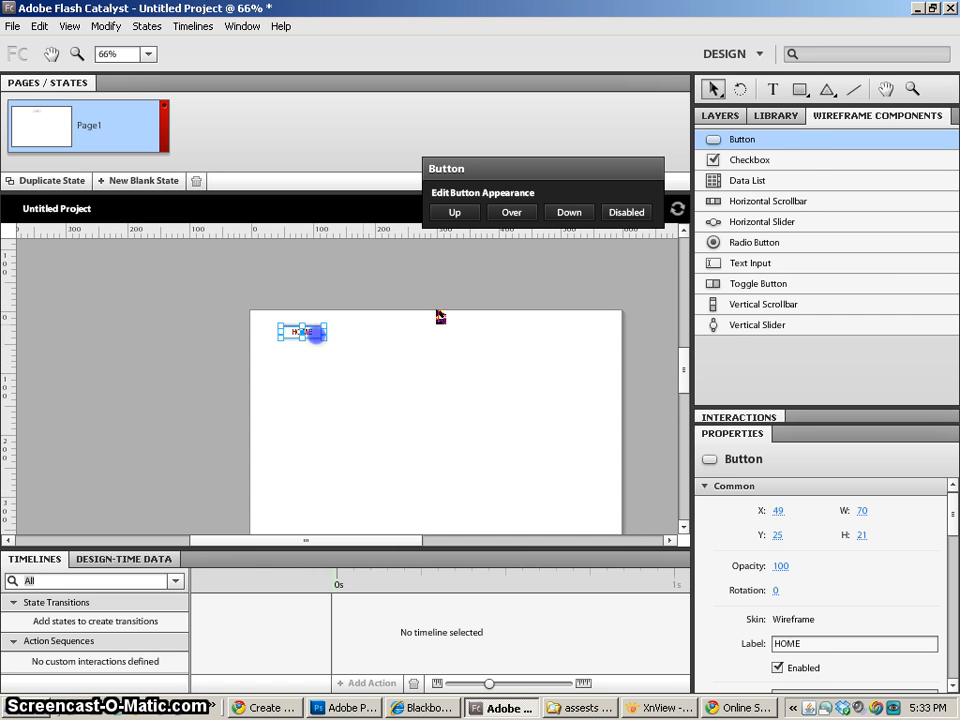
click(778, 116)
click(706, 396)
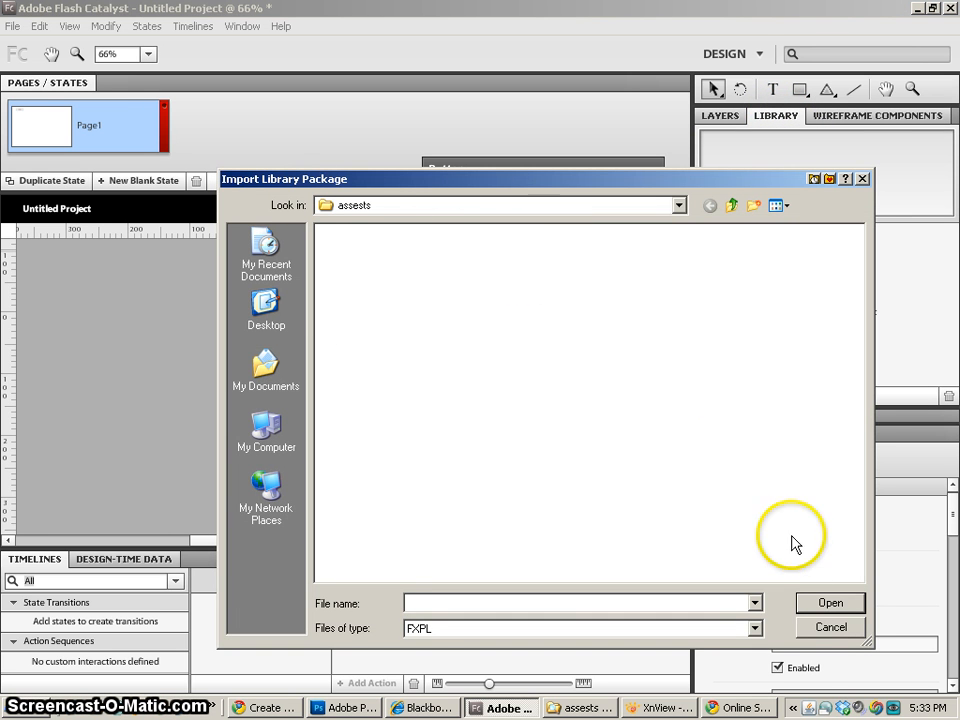
click(840, 628)
click(487, 383)
- Move the HOME button to about X 26, Y 22 and place a second wireframe Button beside it at about X 156, Y 31
click(855, 116)
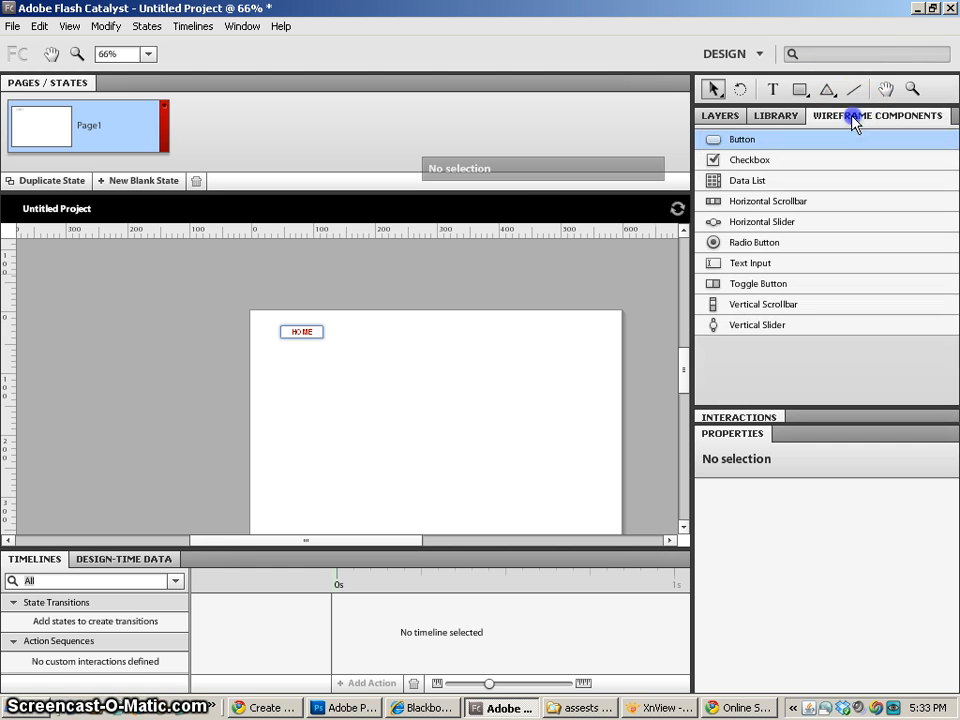
drag(300, 332, 288, 328)
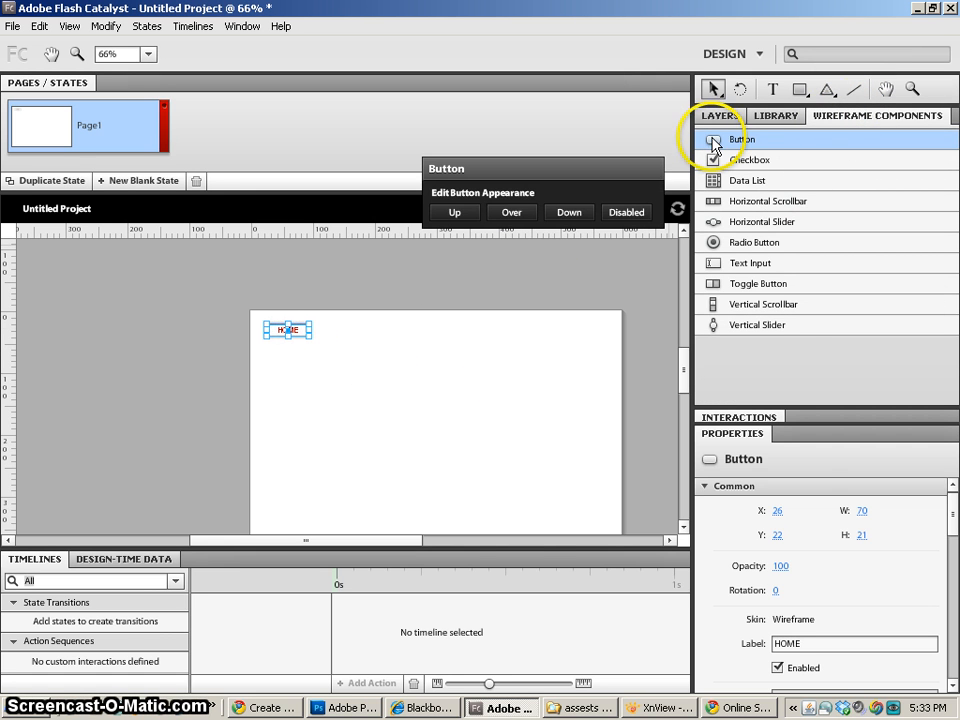
drag(448, 344, 384, 340)
click(420, 357)
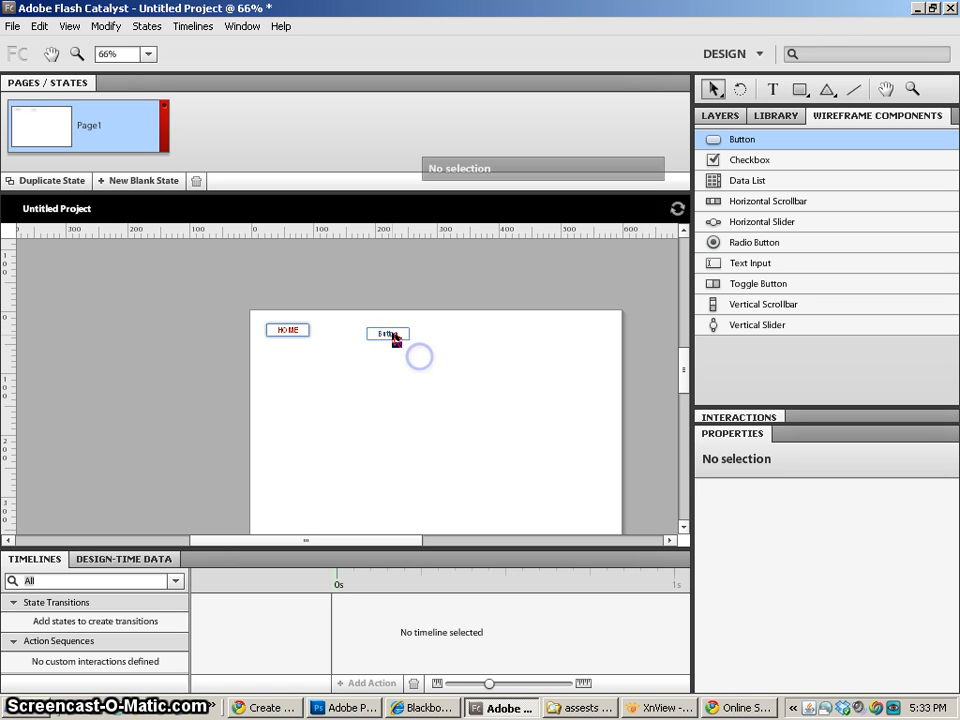
click(380, 343)
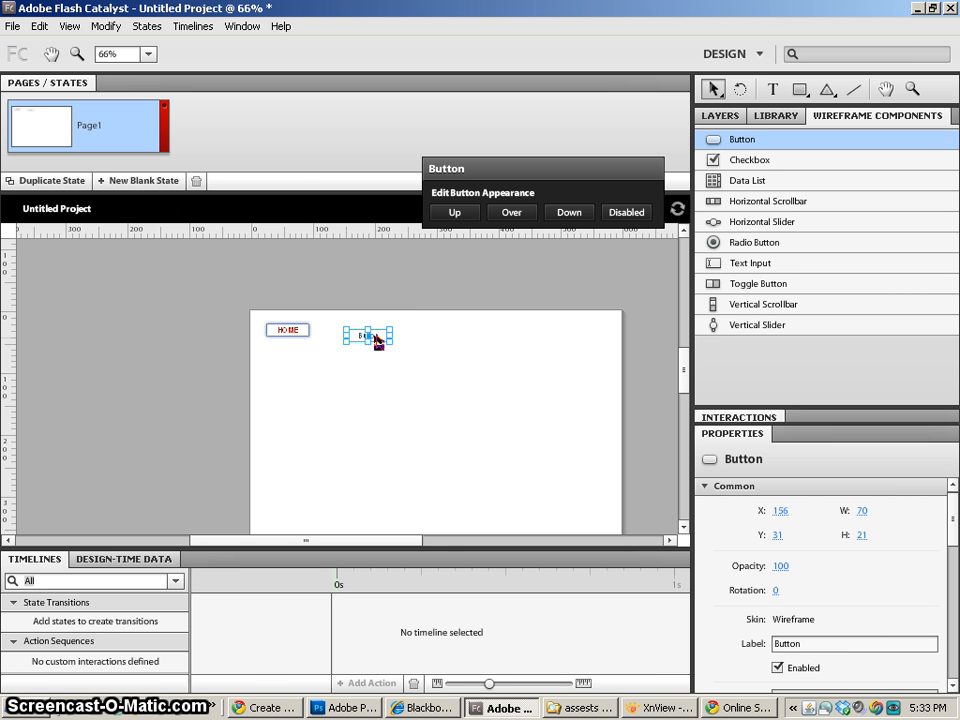
- Duplicate the second button horizontally, placing the copy at about X 245, Y 31
drag(375, 336, 424, 336)
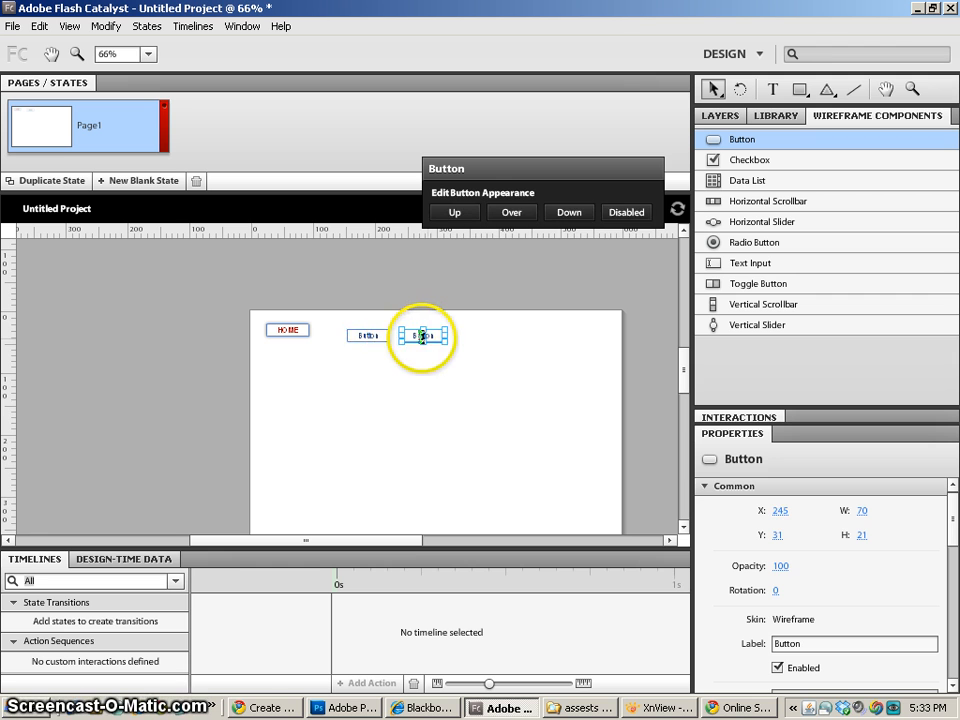
click(371, 335)
click(392, 384)
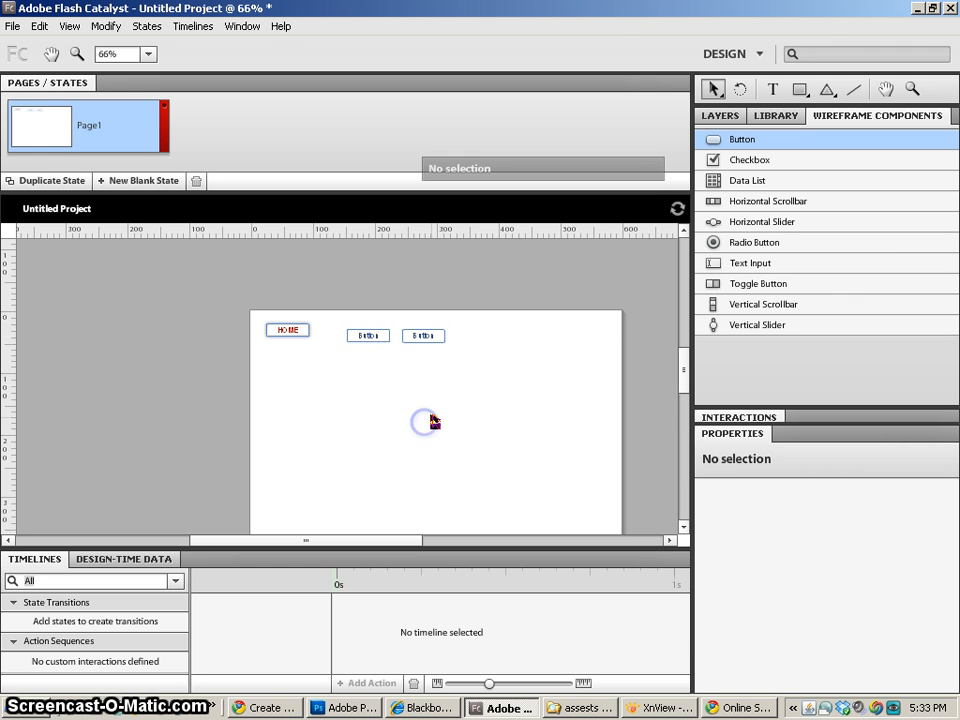
- Align the top edges of the HOME button and the two unlabeled buttons
scroll(430, 415, up, 3)
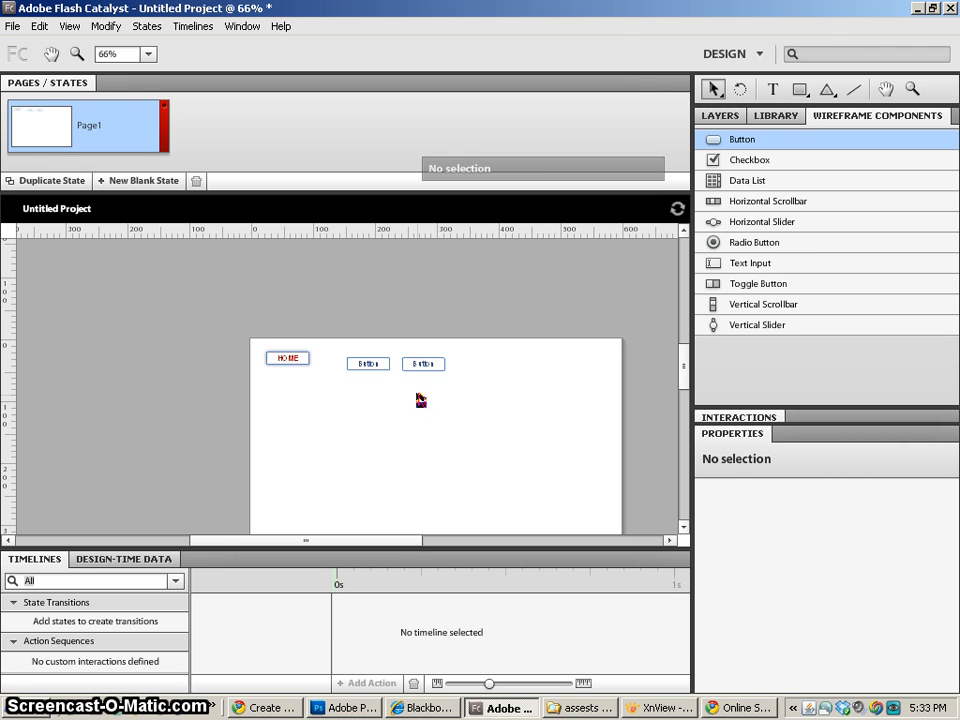
key(ctrl+equal)
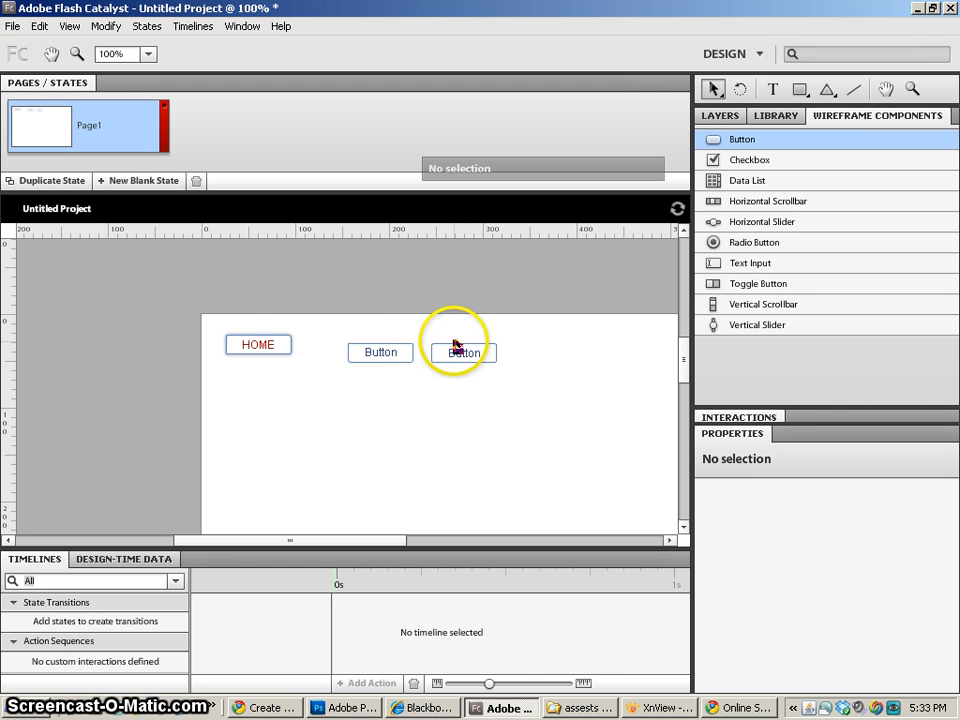
drag(205, 335, 481, 428)
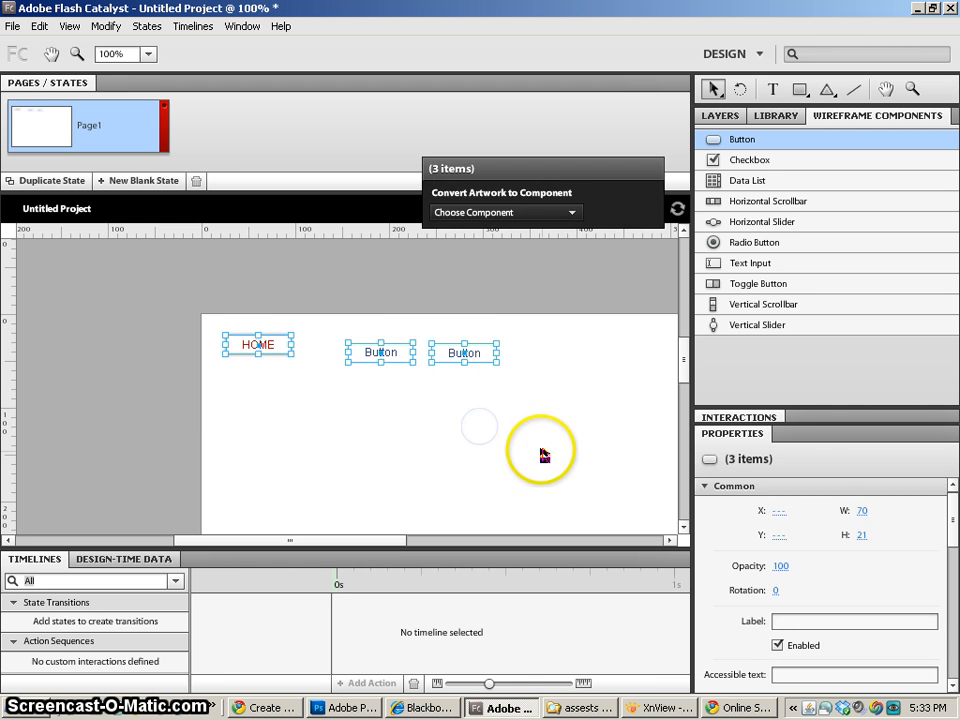
click(476, 417)
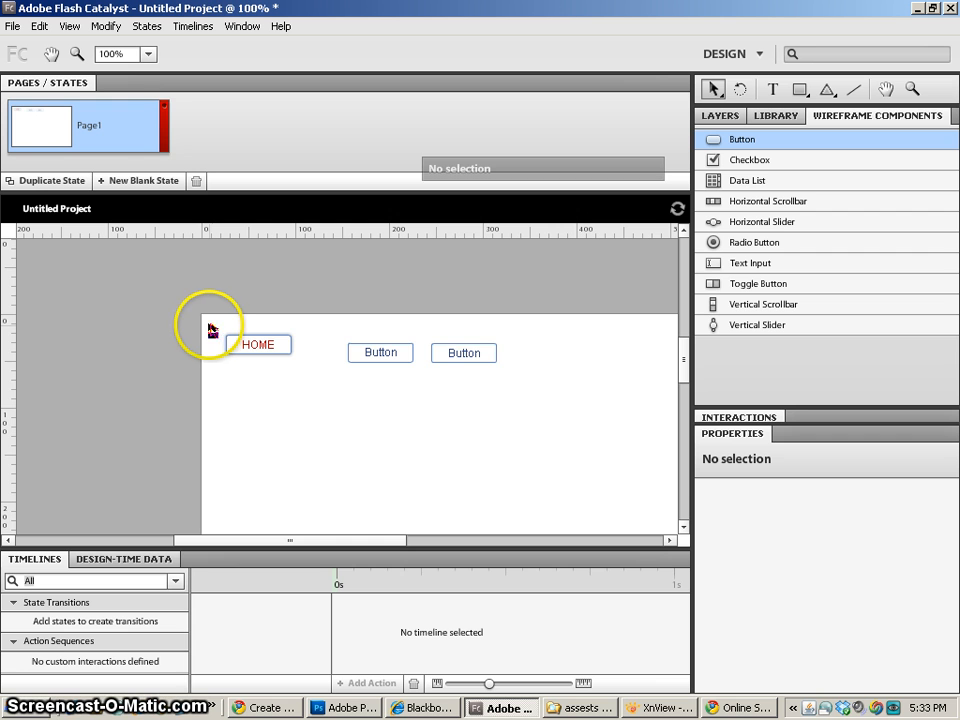
drag(208, 320, 527, 412)
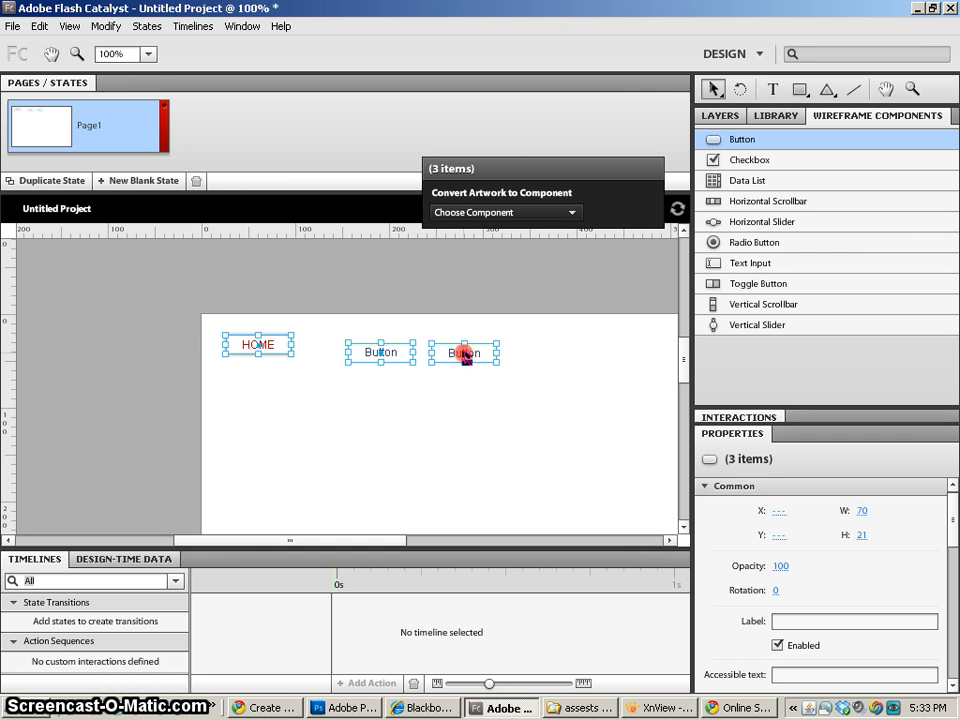
right_click(465, 355)
mouse_move(529, 461)
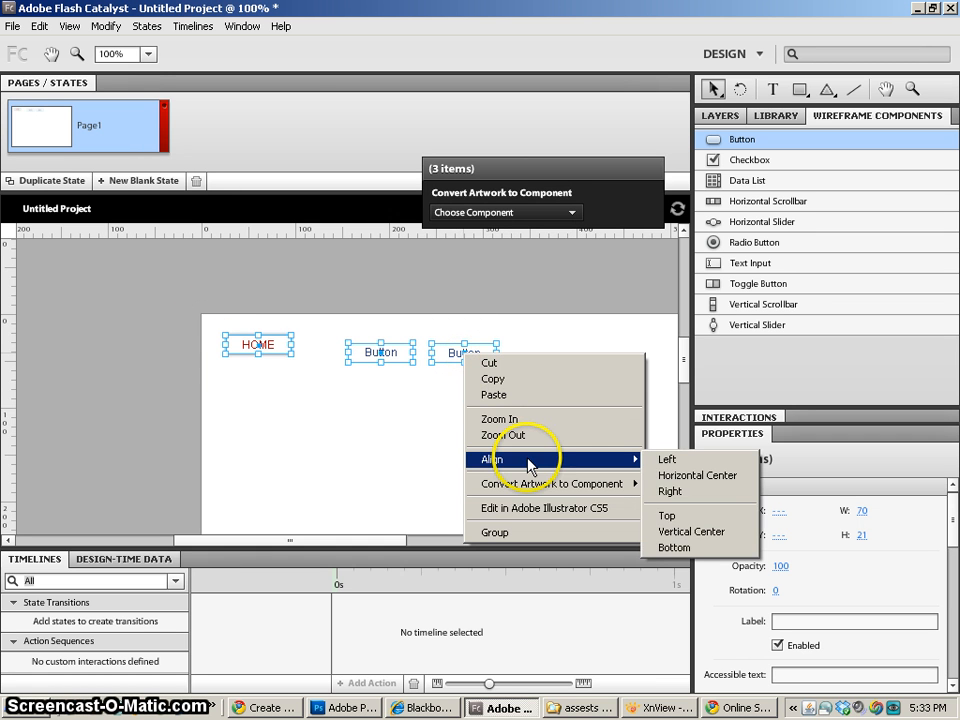
click(648, 515)
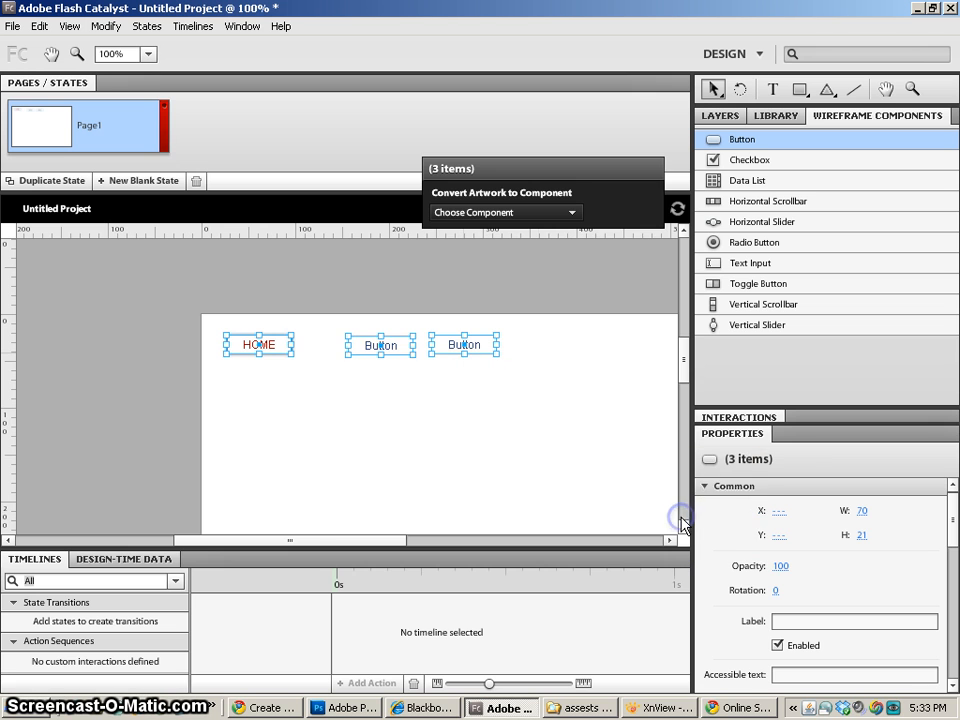
click(503, 461)
- Align the two buttons labeled Button with each other by their vertical centers
key(h)
drag(561, 460, 481, 432)
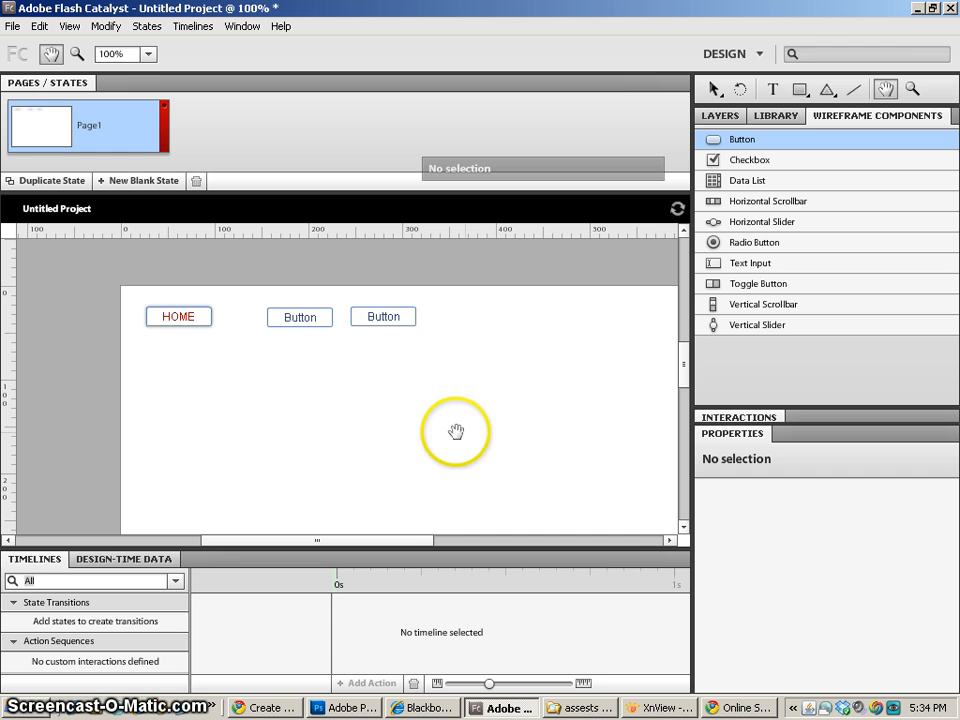
key(v)
click(386, 317)
shift+click(318, 318)
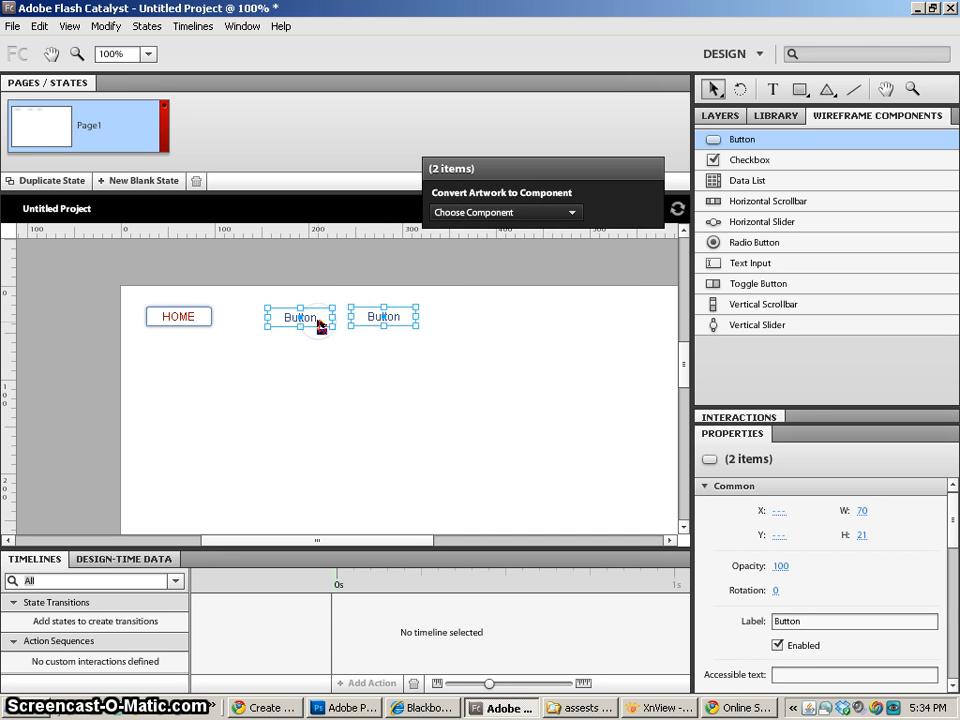
click(320, 357)
click(189, 317)
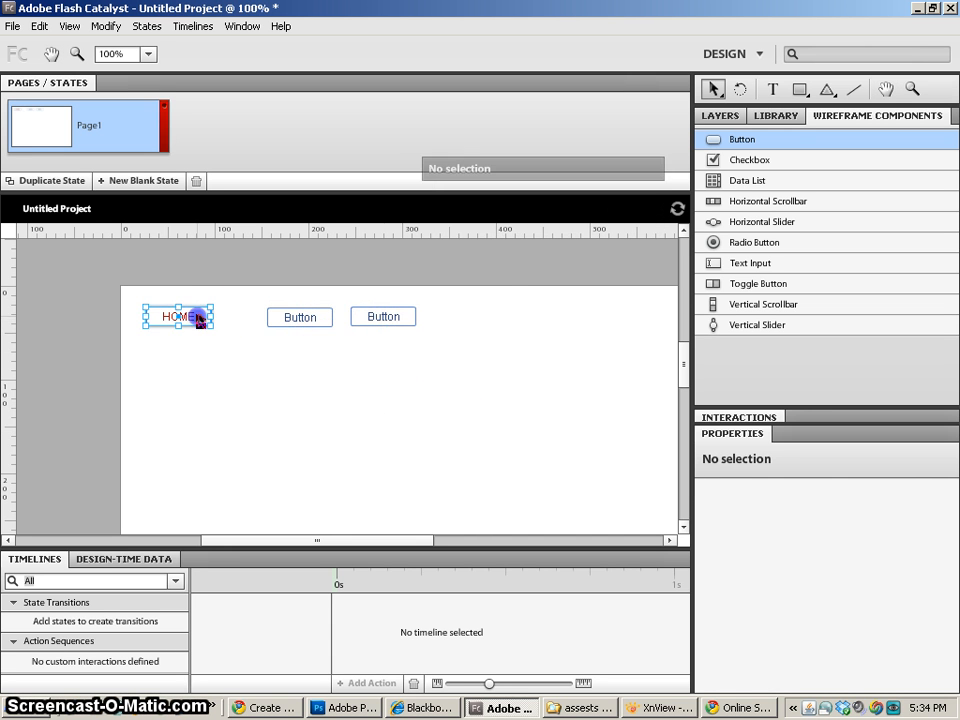
click(306, 321)
shift+click(368, 318)
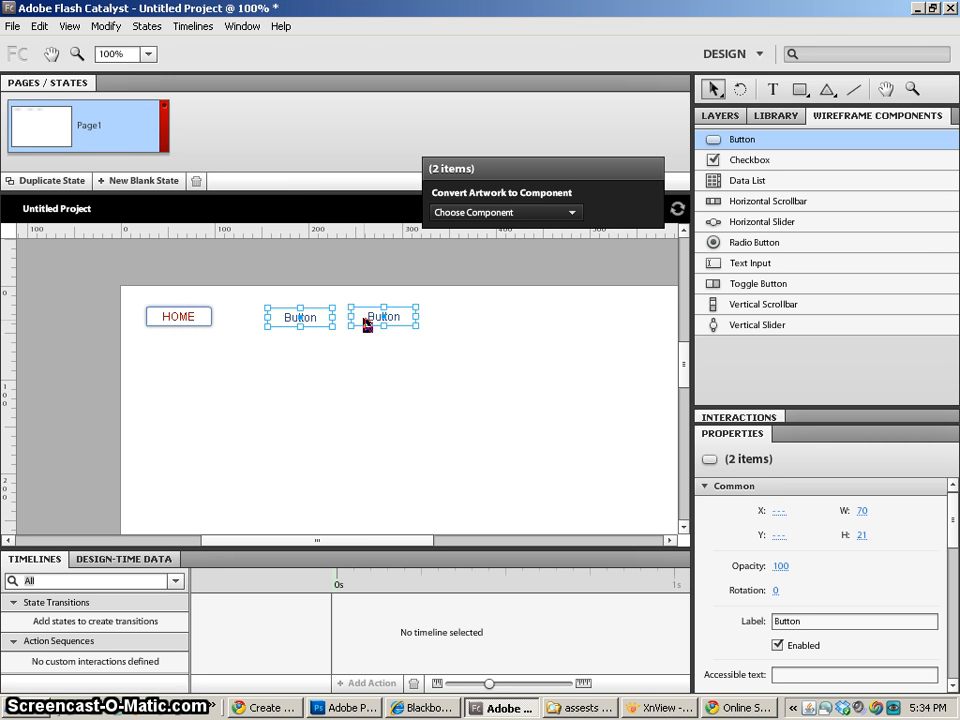
right_click(377, 318)
click(405, 424)
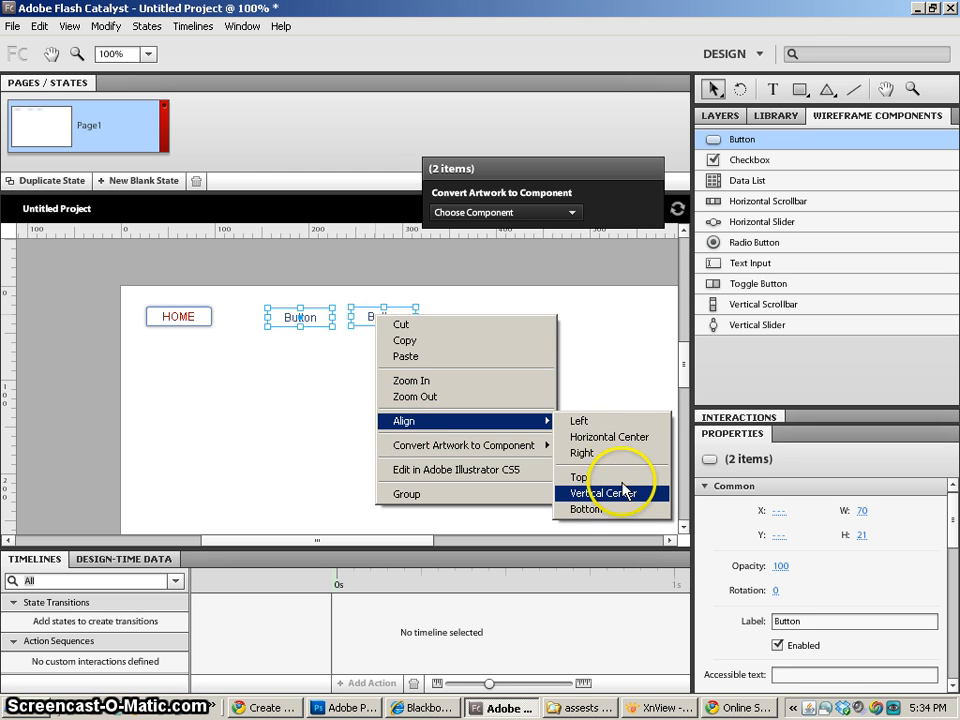
click(624, 492)
click(446, 450)
click(193, 316)
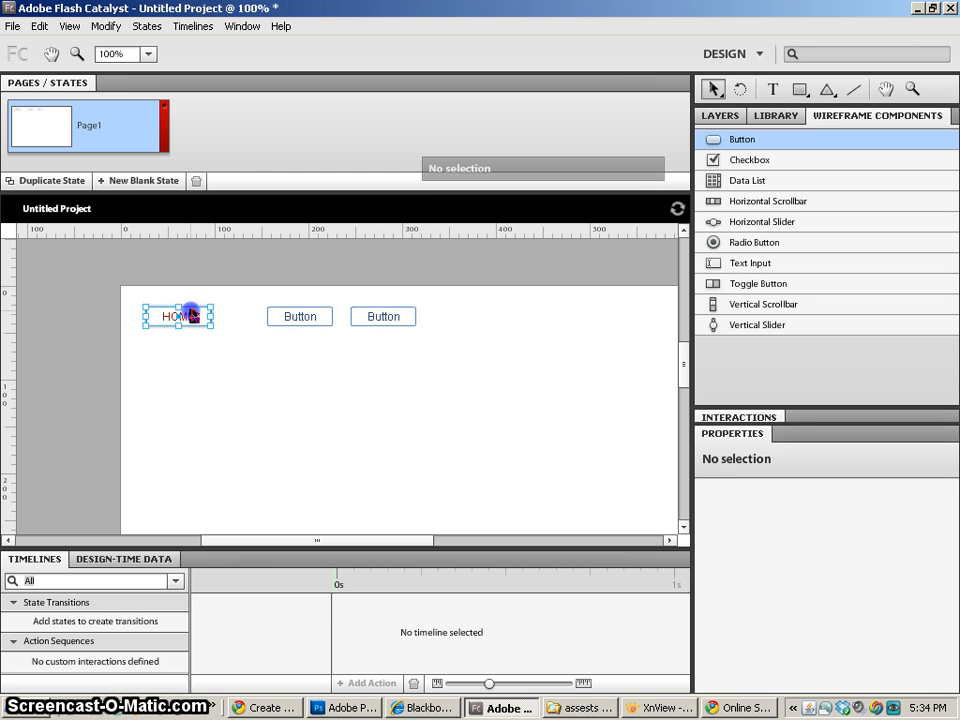
click(300, 317)
click(469, 380)
- Draw a rectangle about 411 by 261 at about X 156, Y 57 below the buttons and fill it dark red (#AF0000)
click(799, 90)
key(h)
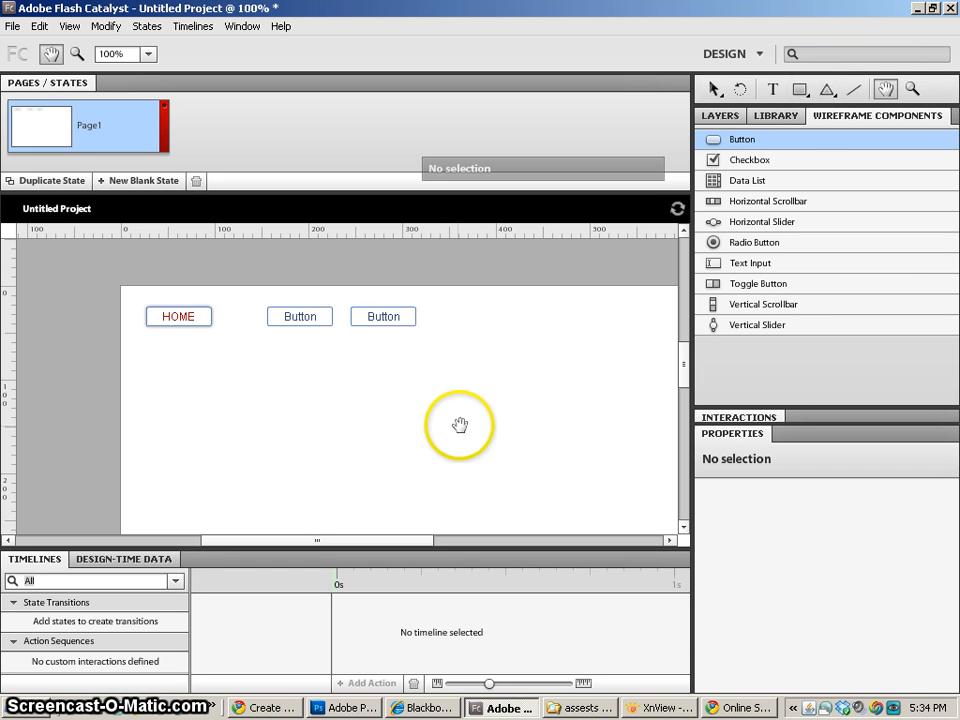
drag(525, 433, 373, 388)
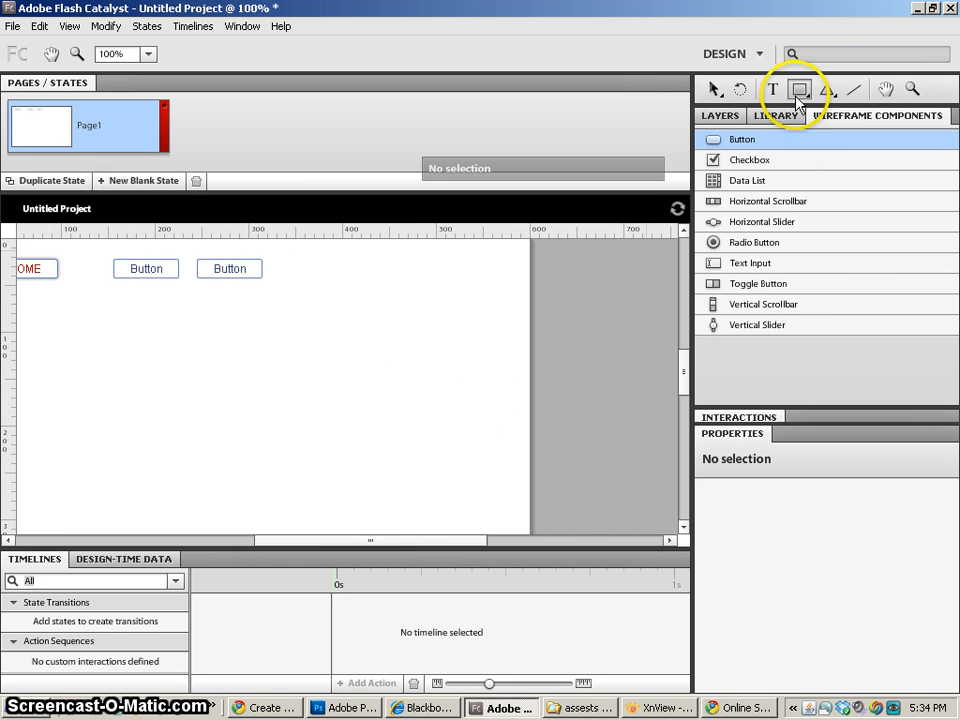
key(space)
drag(254, 368, 320, 353)
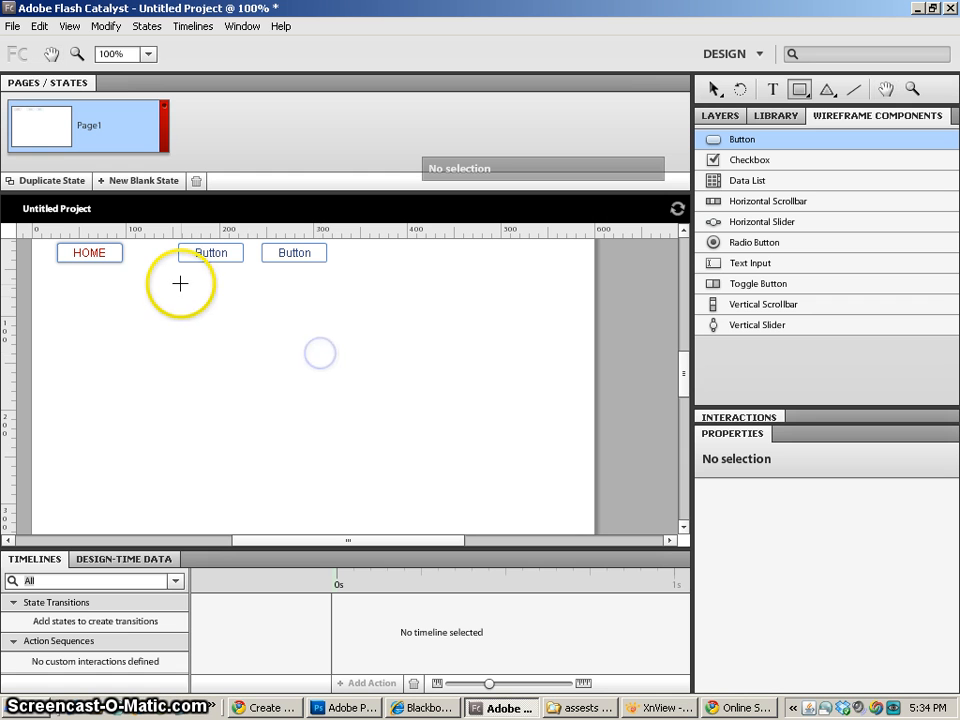
drag(179, 276, 563, 519)
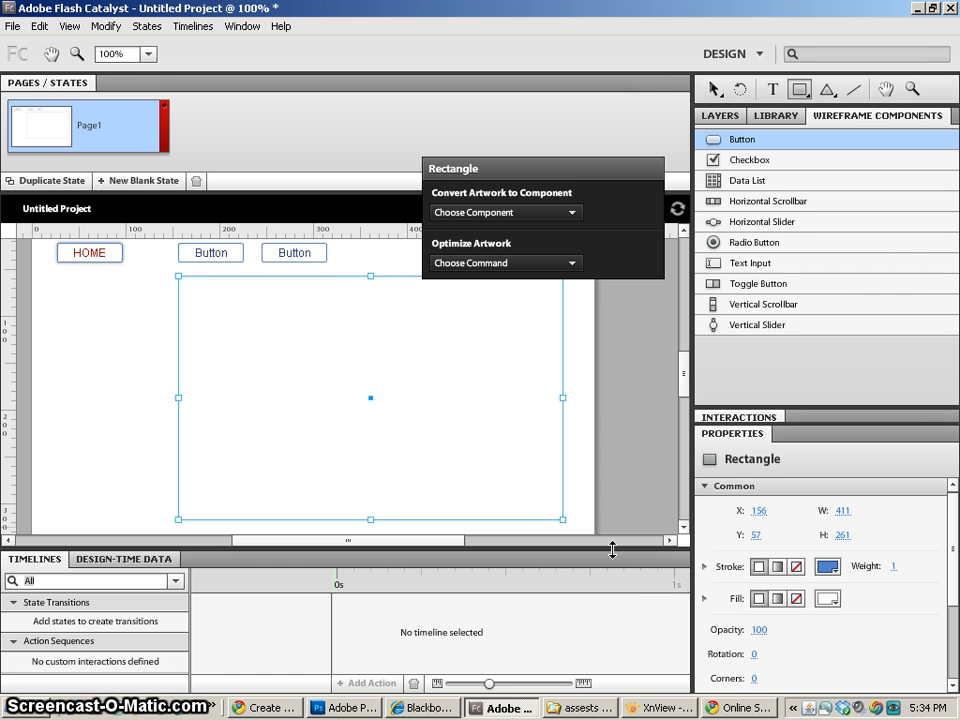
click(826, 599)
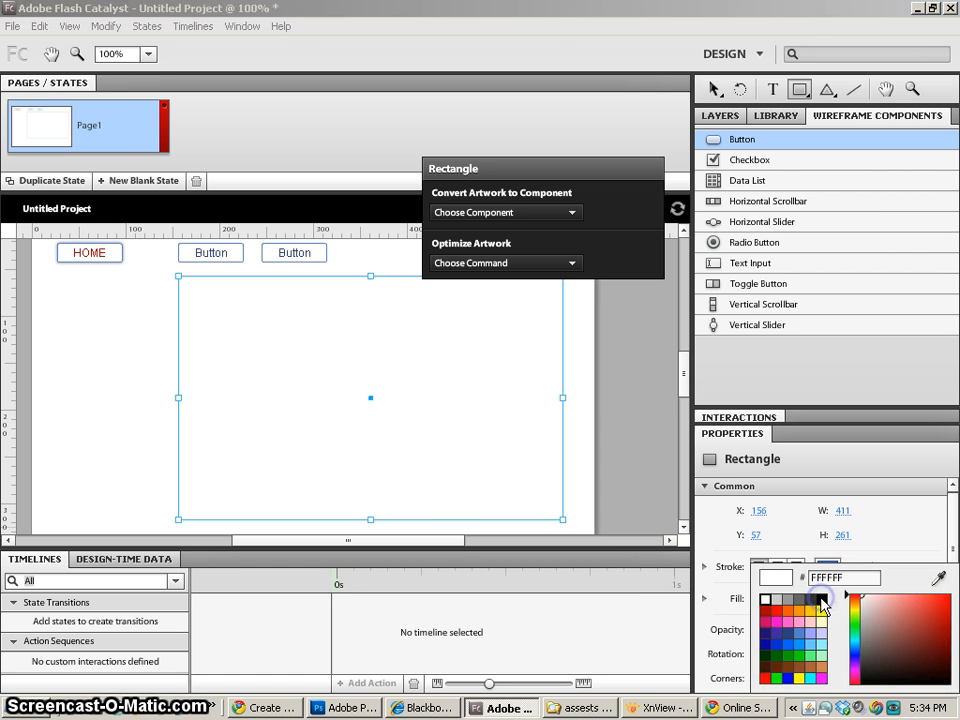
click(766, 610)
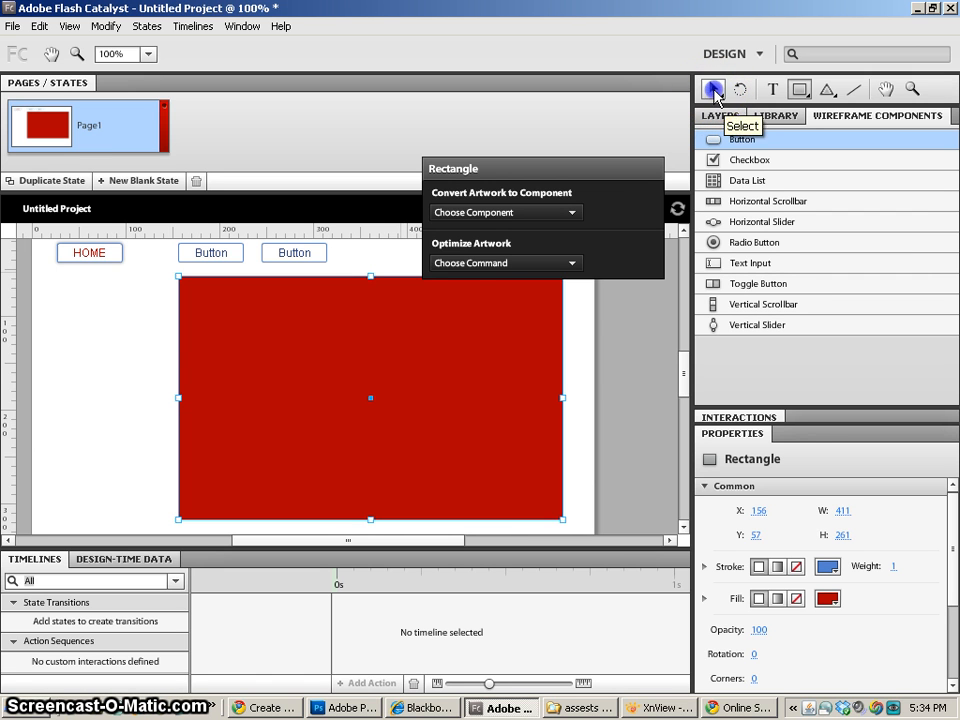
- Set the label of the middle button, beside HOME, to page1
click(714, 93)
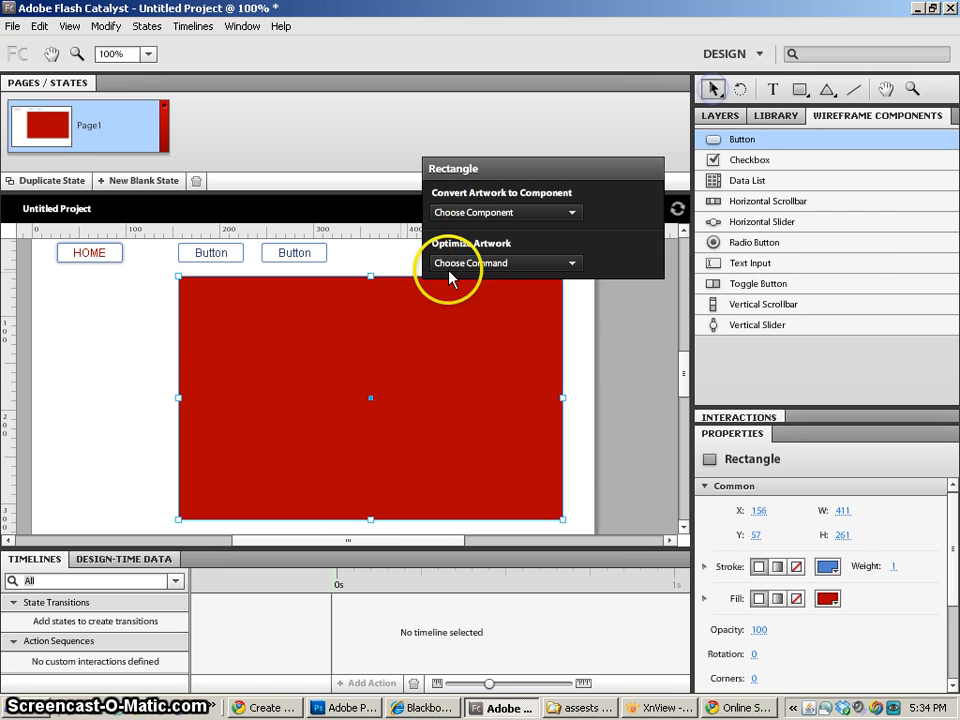
click(88, 258)
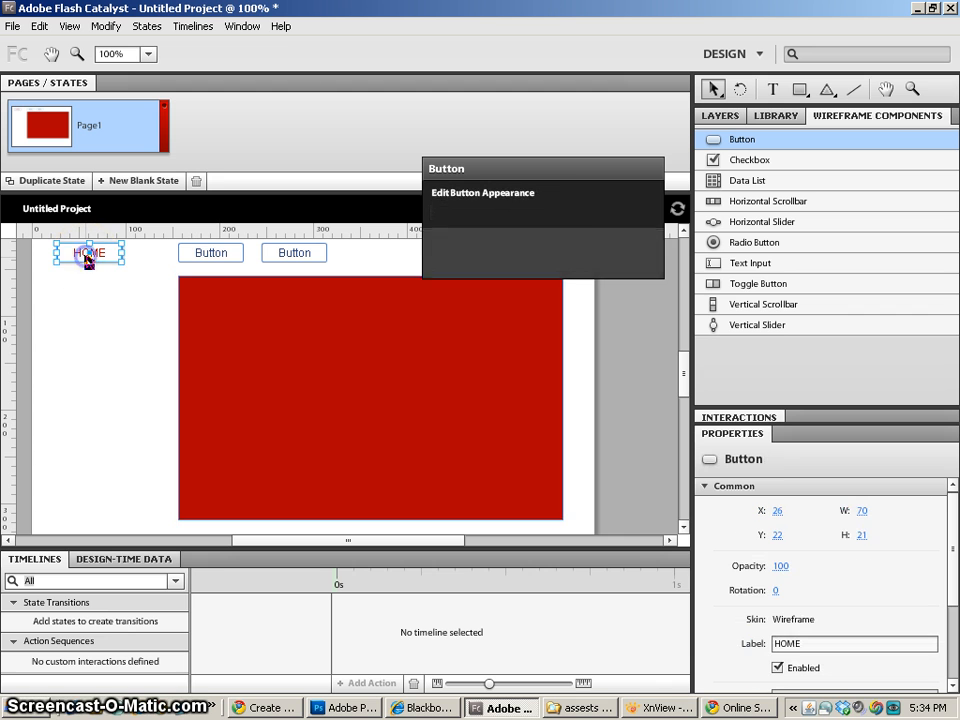
click(210, 253)
click(300, 255)
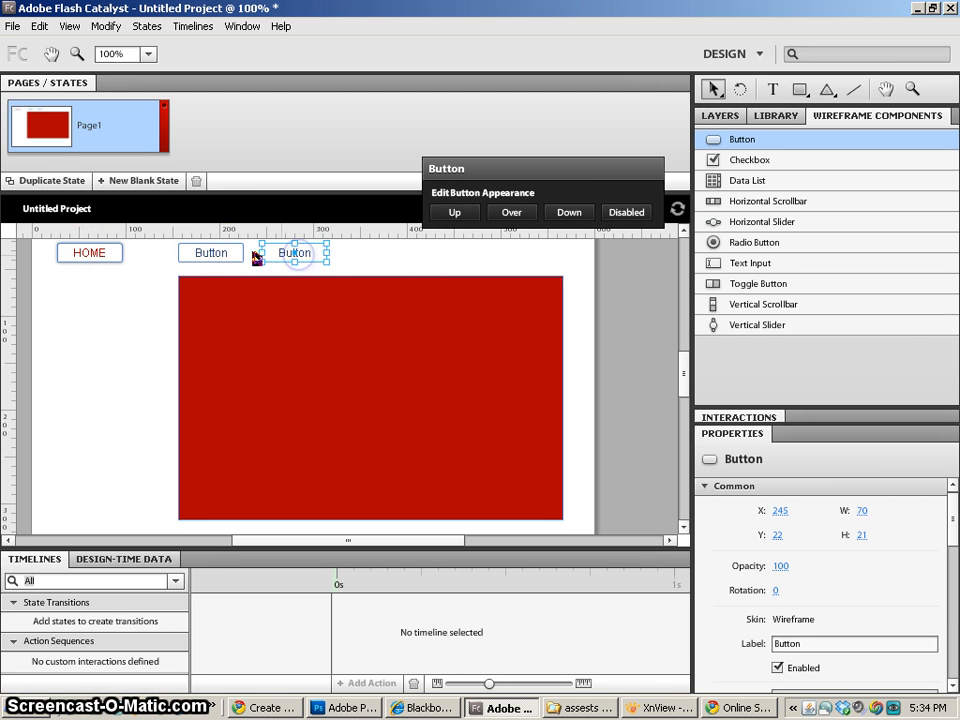
click(208, 254)
click(800, 644)
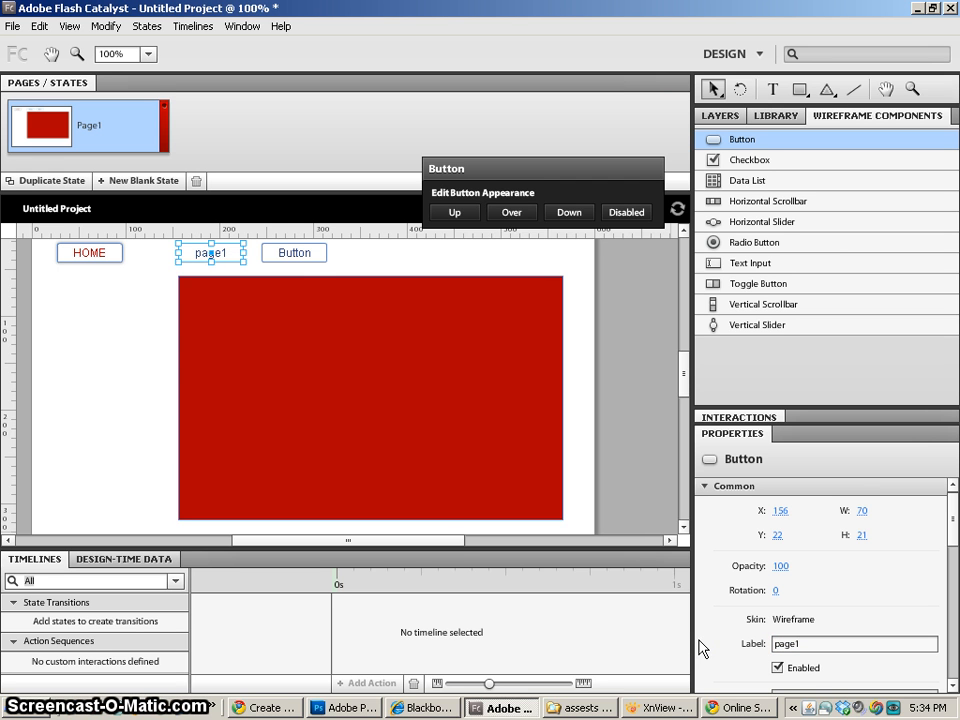
- Set the label of the remaining button, beside page1, to page2
click(294, 253)
click(806, 645)
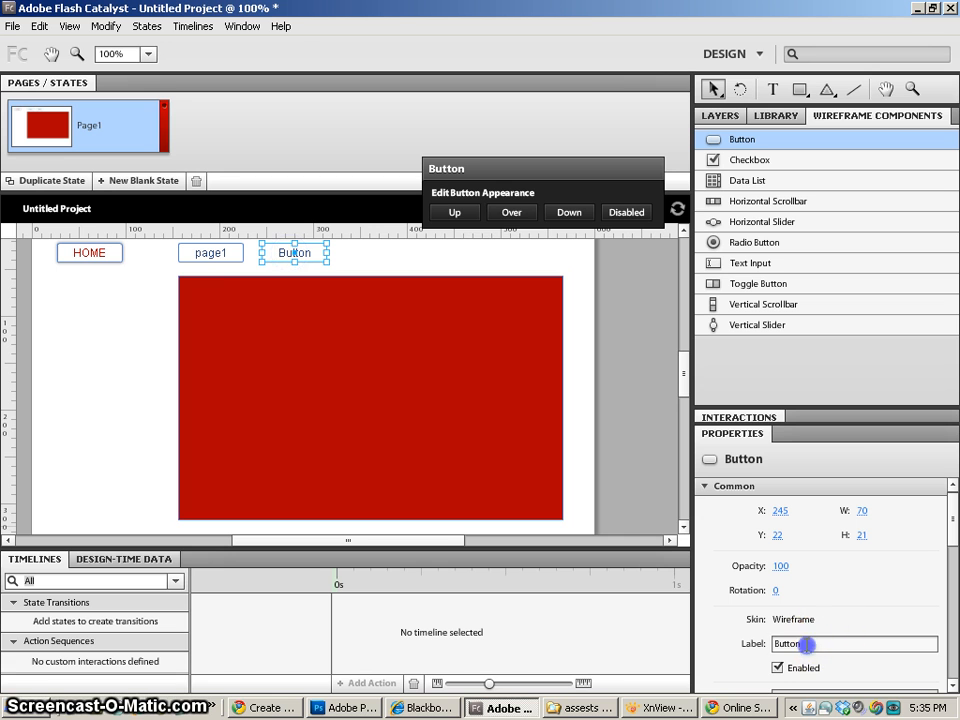
drag(806, 645, 722, 652)
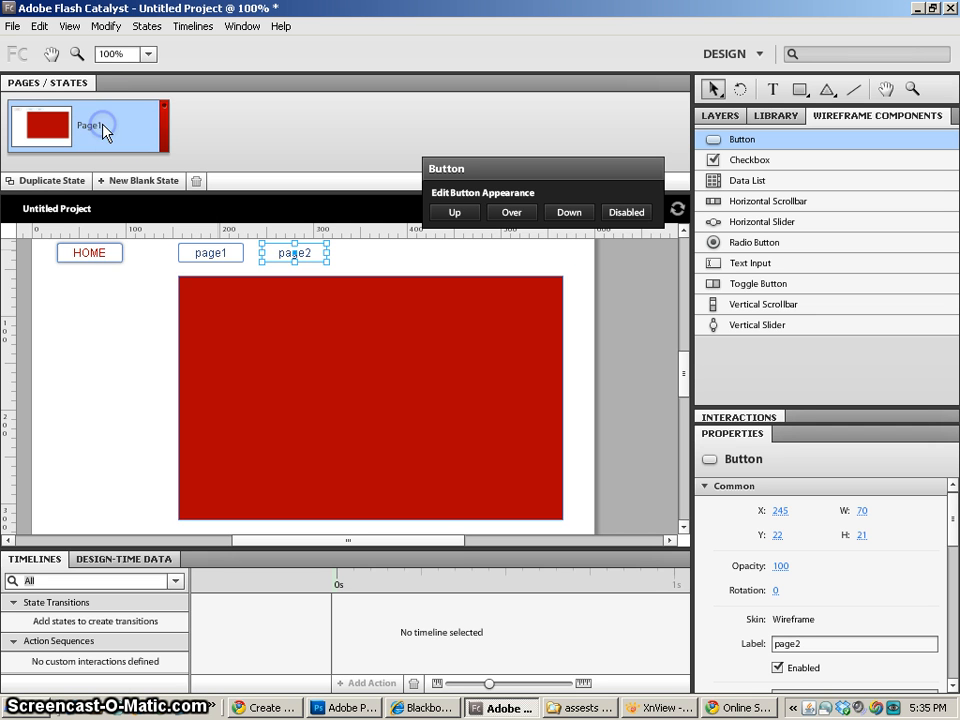
- Save the project as Sample in FXP format in the CatalystTuts folder and clear the selection
click(84, 251)
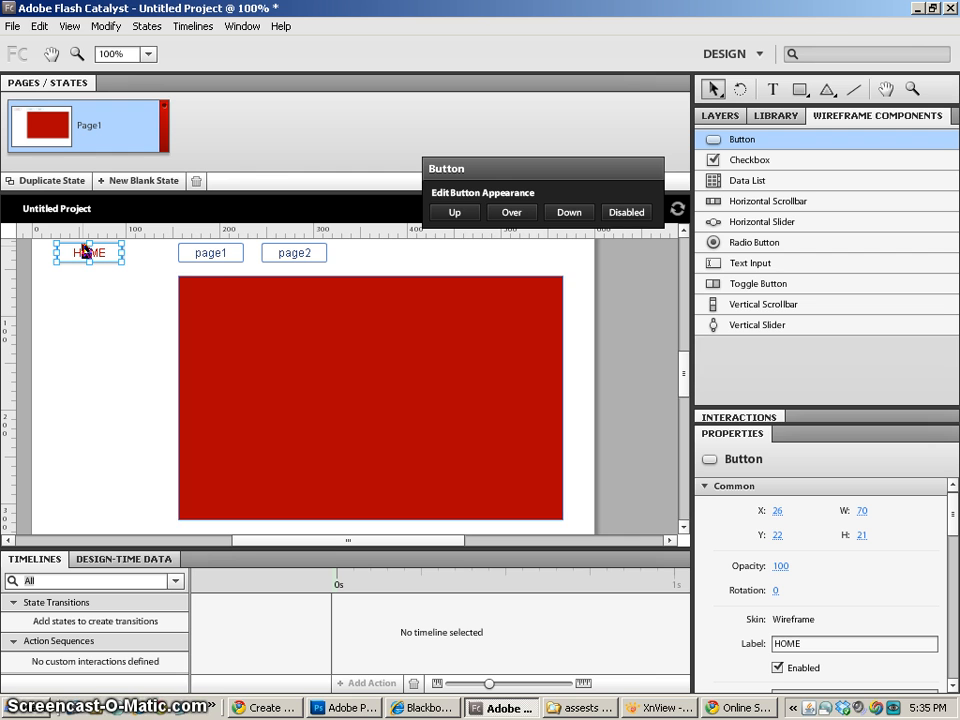
key(ctrl+s)
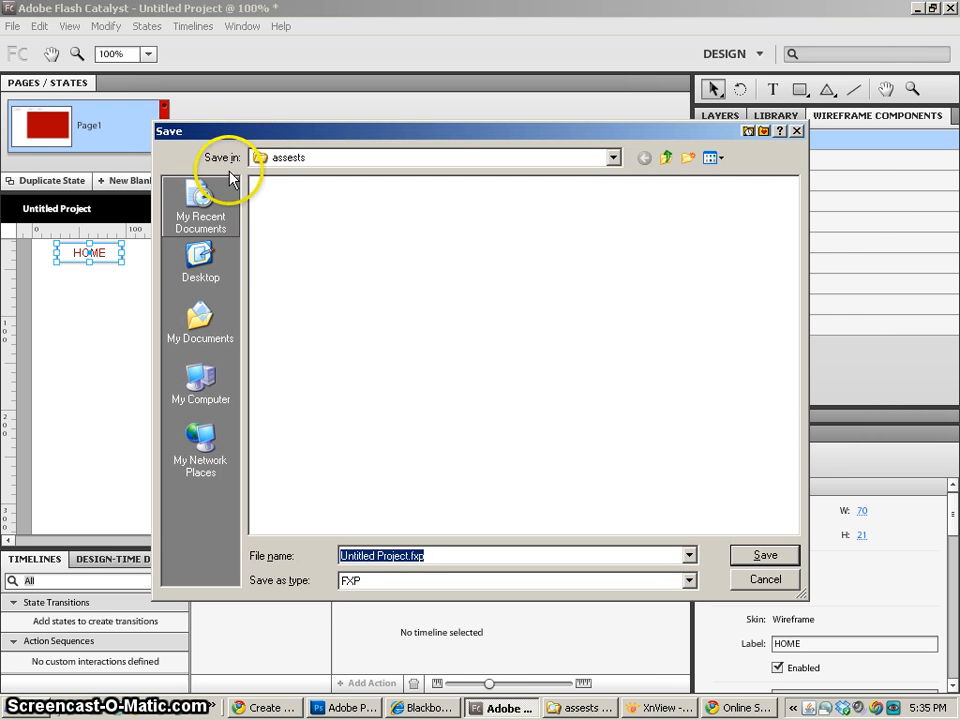
click(435, 157)
click(332, 433)
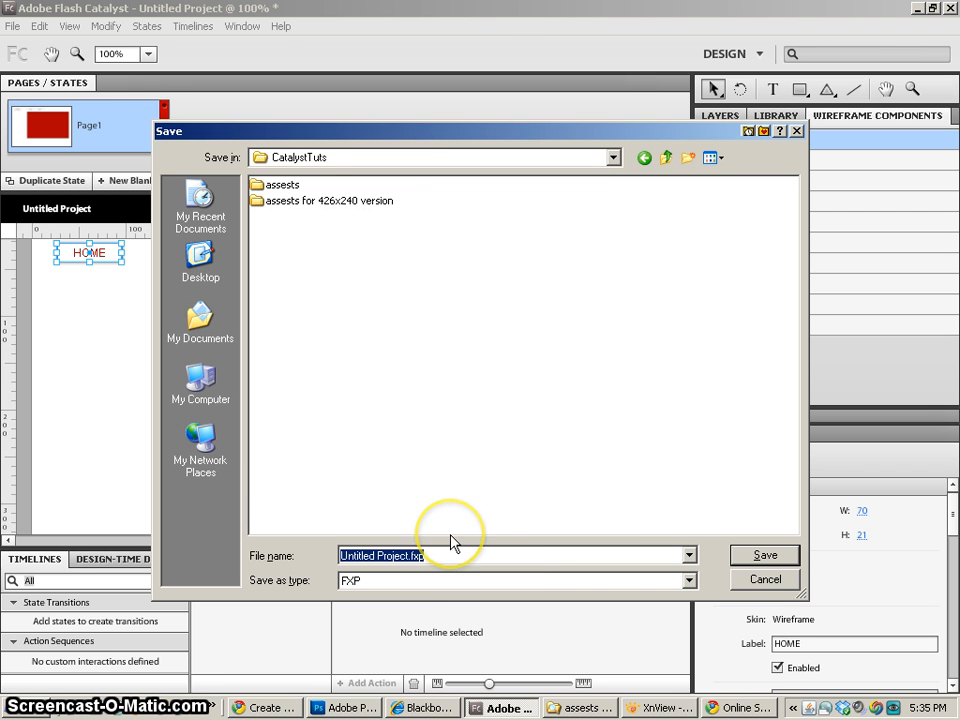
text(Sample)
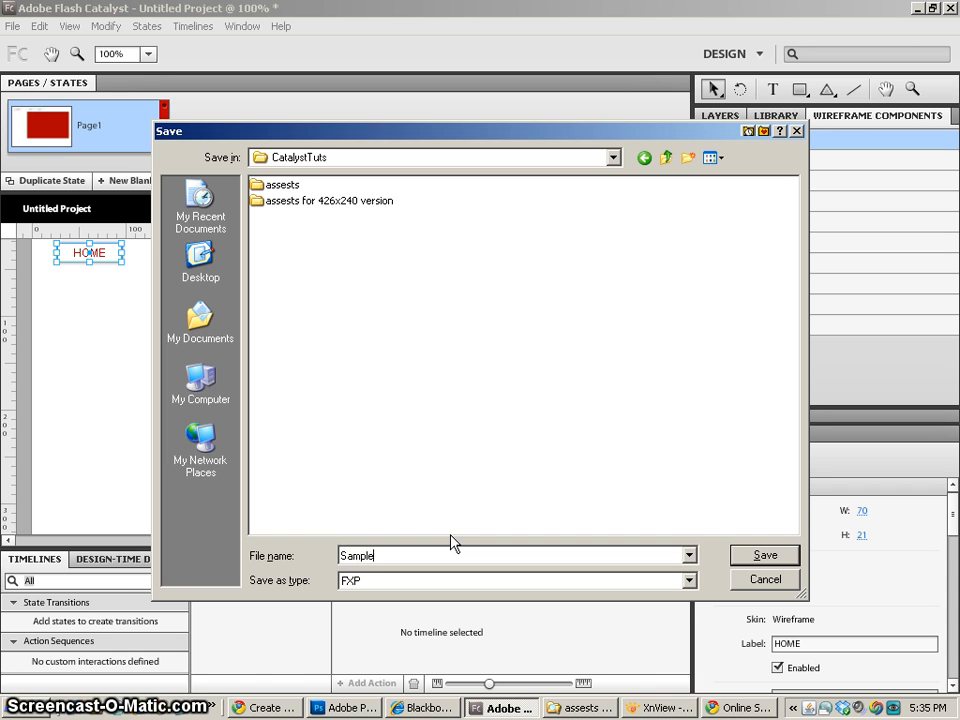
key(Return)
click(499, 507)
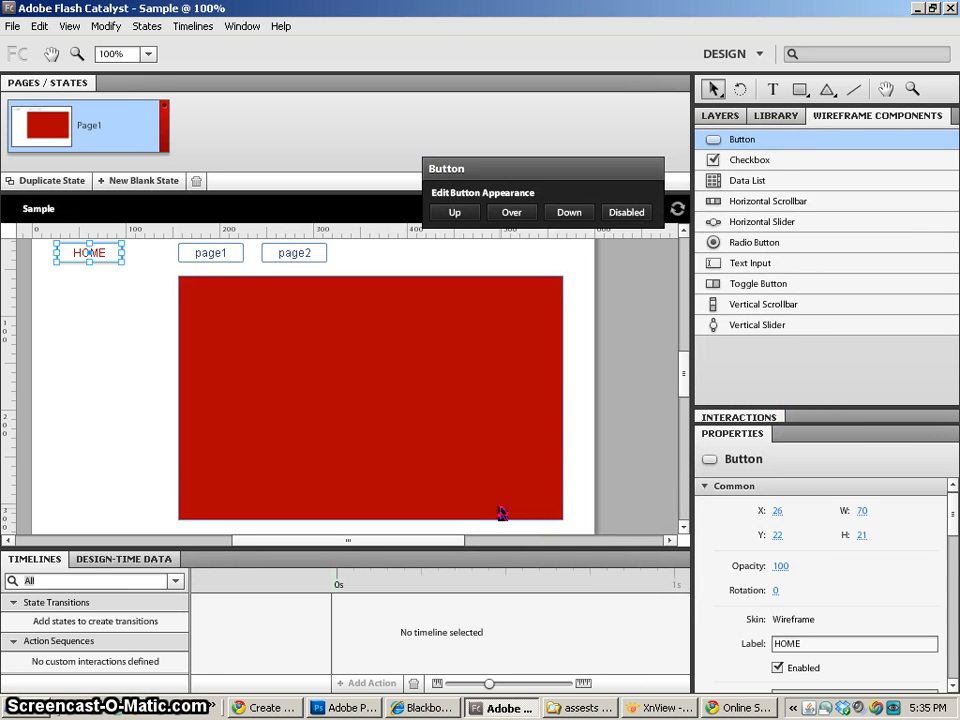
right_click(592, 363)
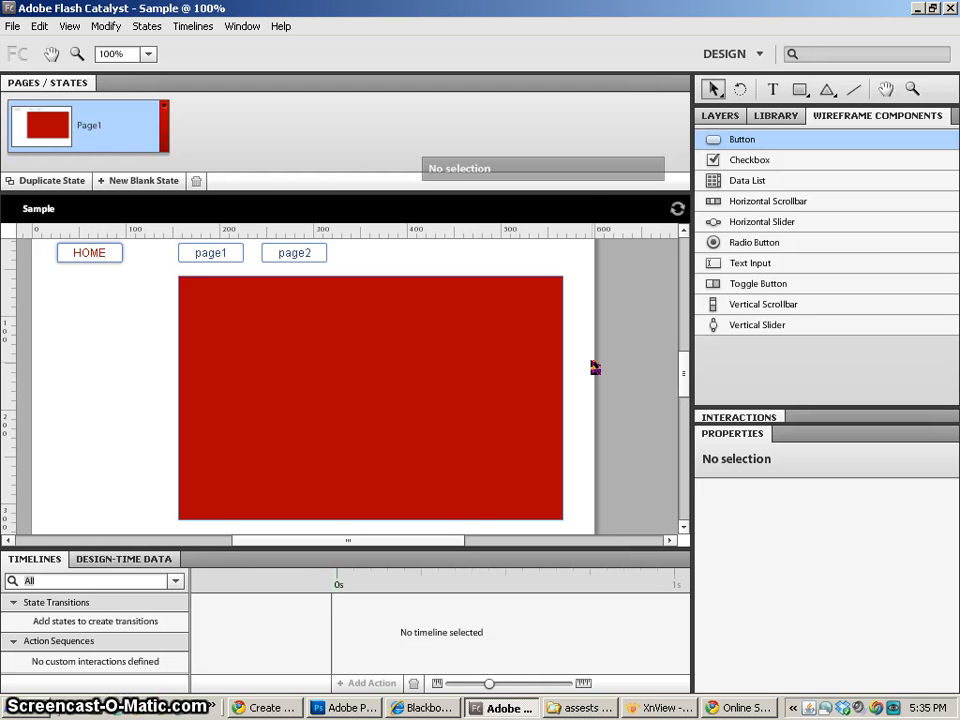
- Switch from the Design workspace to the Code workspace
click(752, 55)
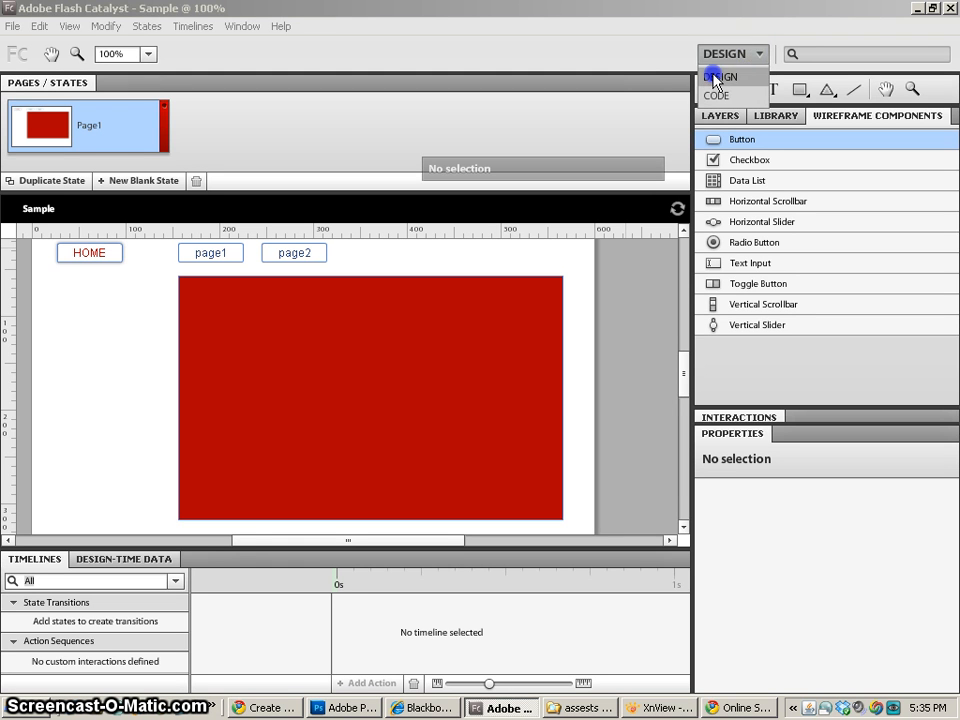
click(714, 80)
click(718, 52)
click(720, 95)
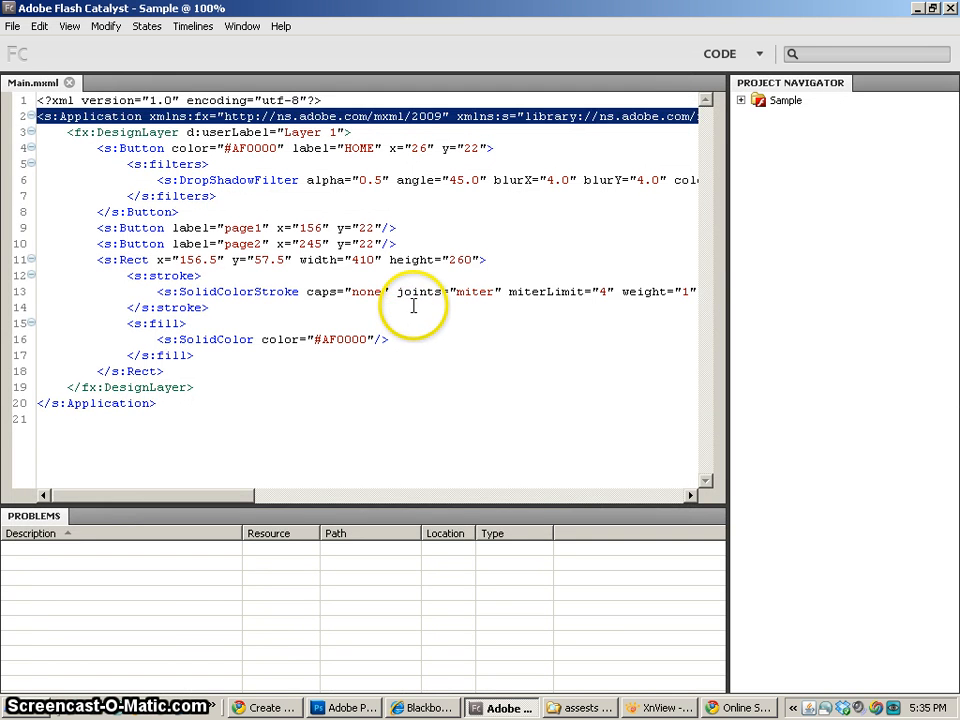
- Examine the Main.mxml code for the three buttons' labels and positions and the rectangle's stroke and fill colors
click(412, 306)
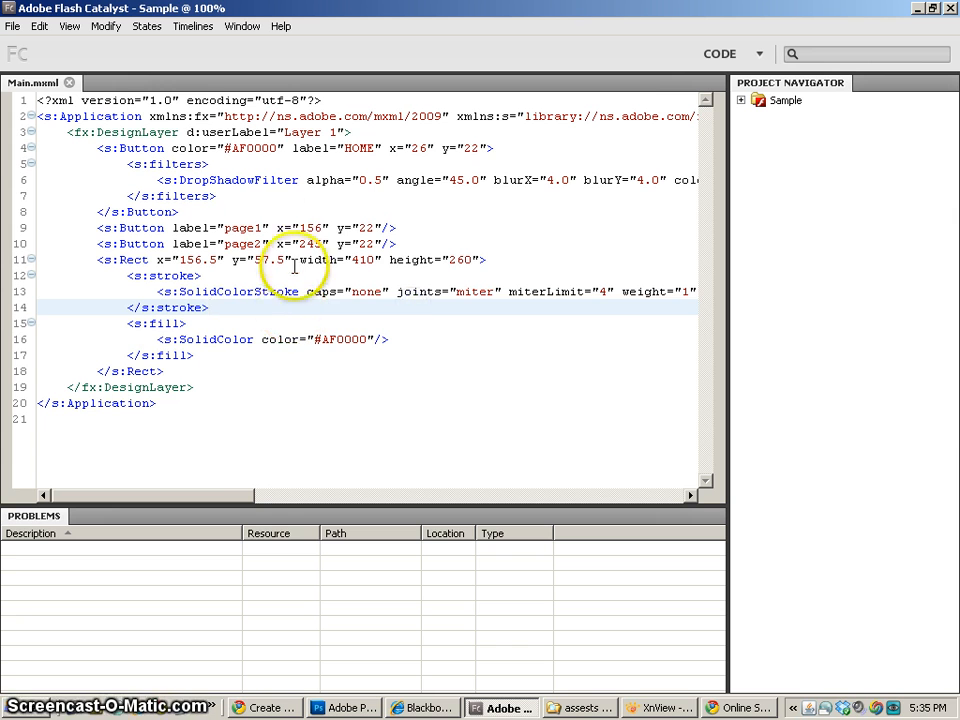
drag(209, 148, 291, 348)
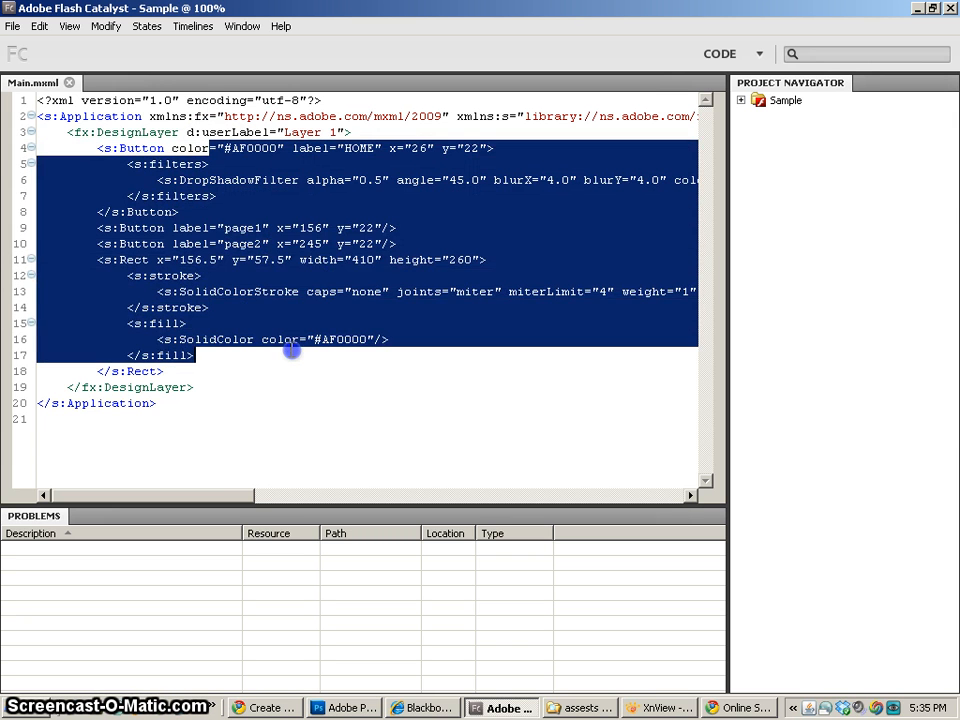
click(291, 348)
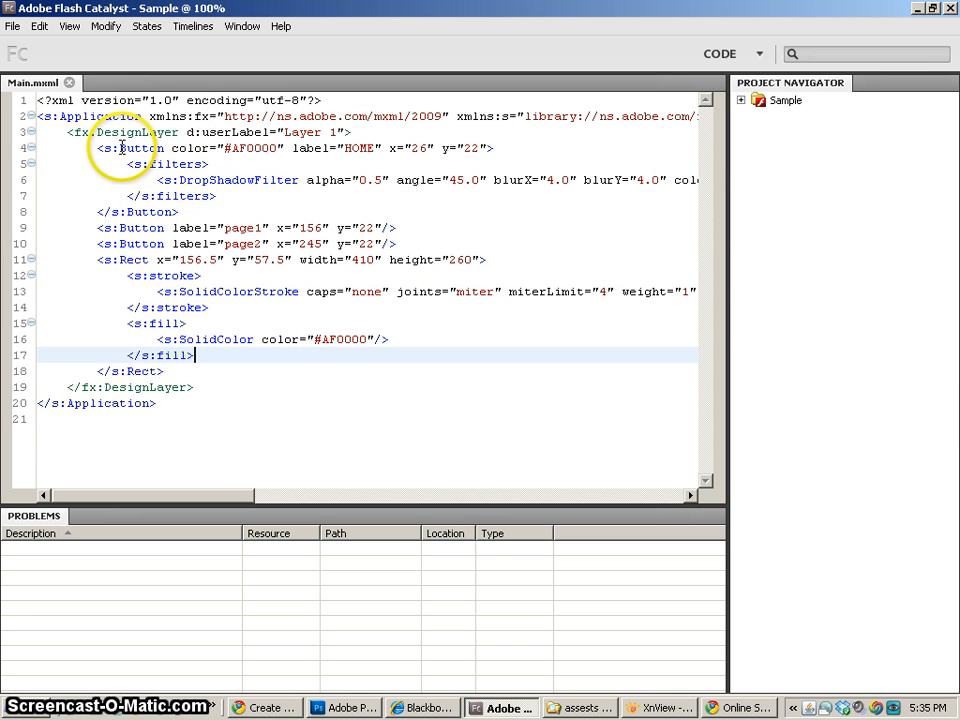
drag(116, 148, 285, 148)
double_click(358, 148)
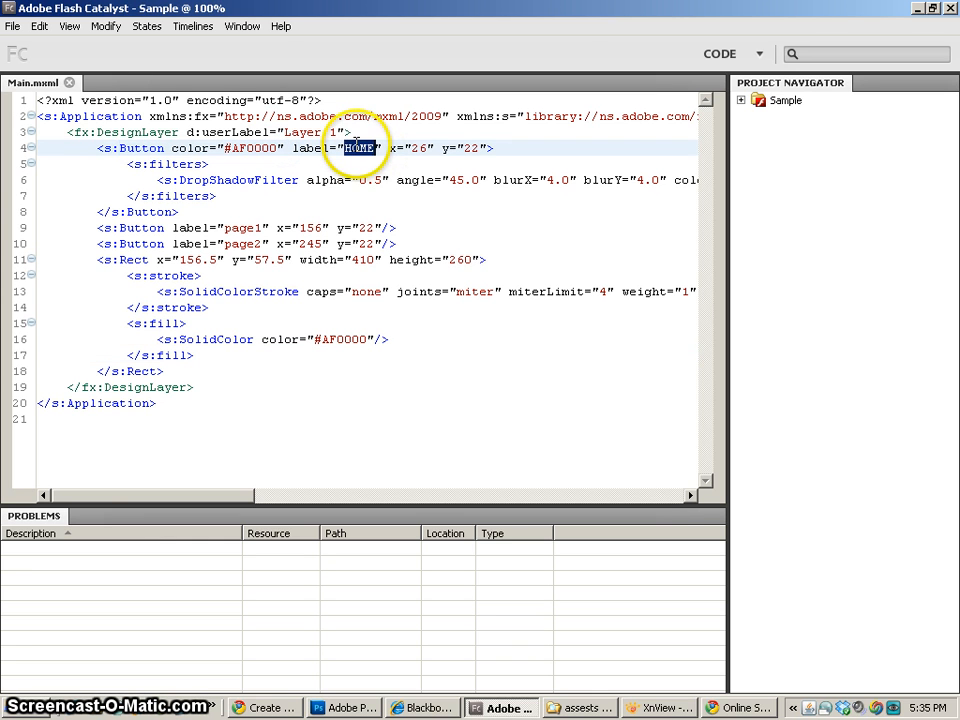
click(176, 228)
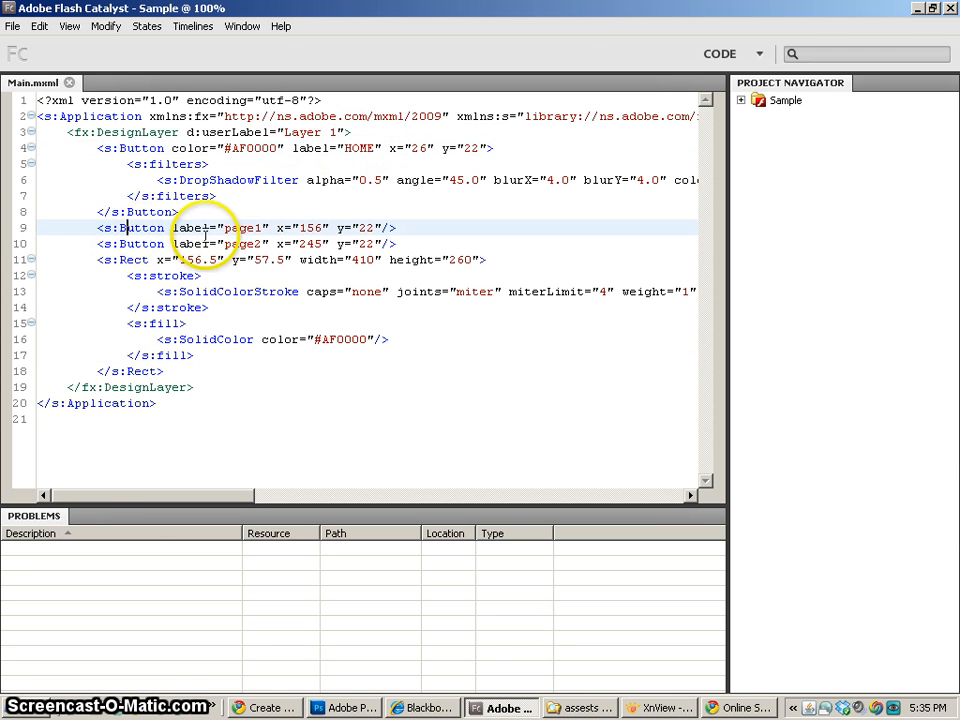
click(234, 228)
double_click(240, 244)
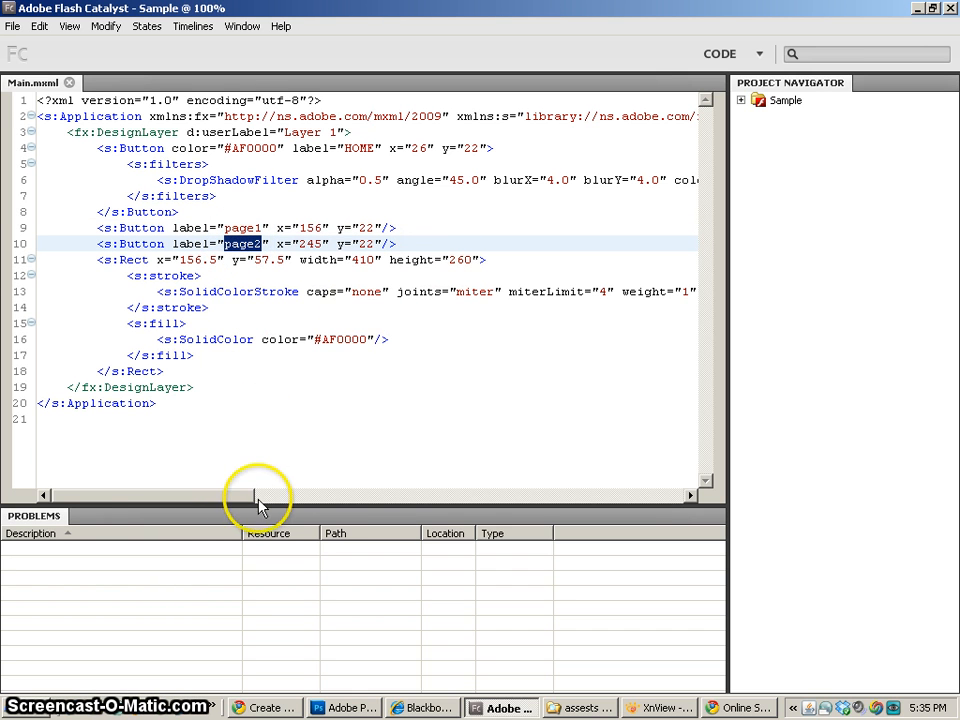
drag(238, 495, 266, 497)
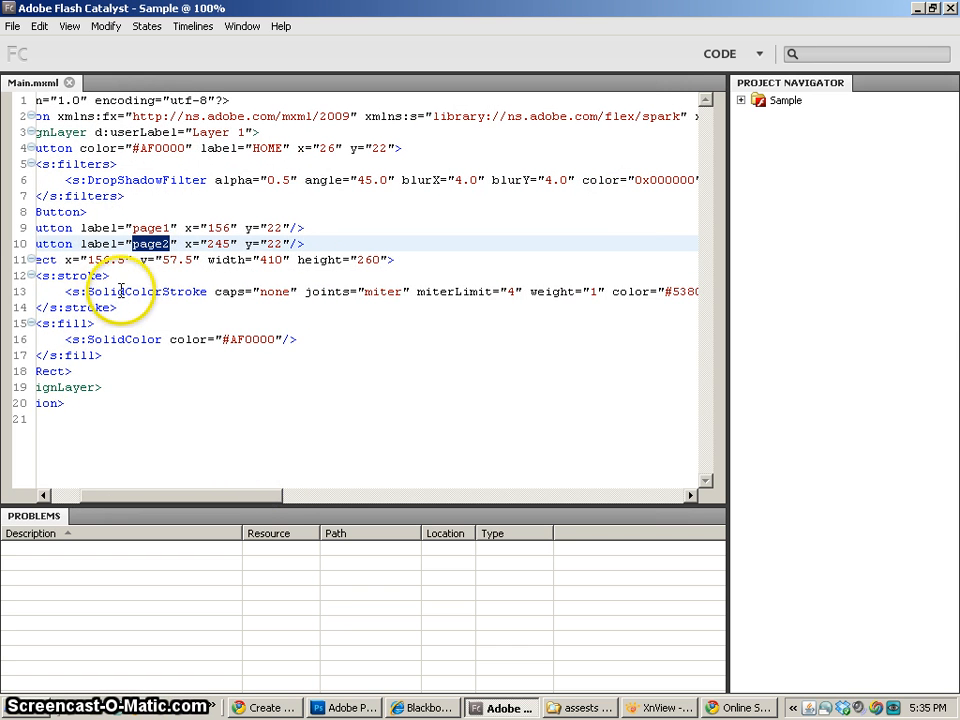
drag(344, 505, 349, 505)
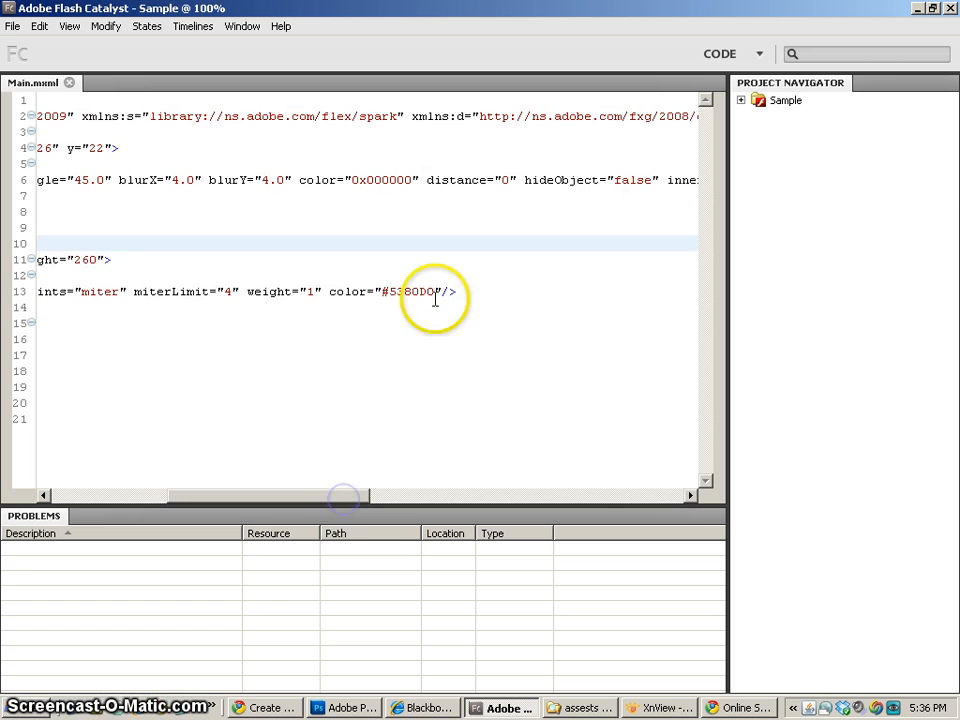
drag(382, 291, 437, 291)
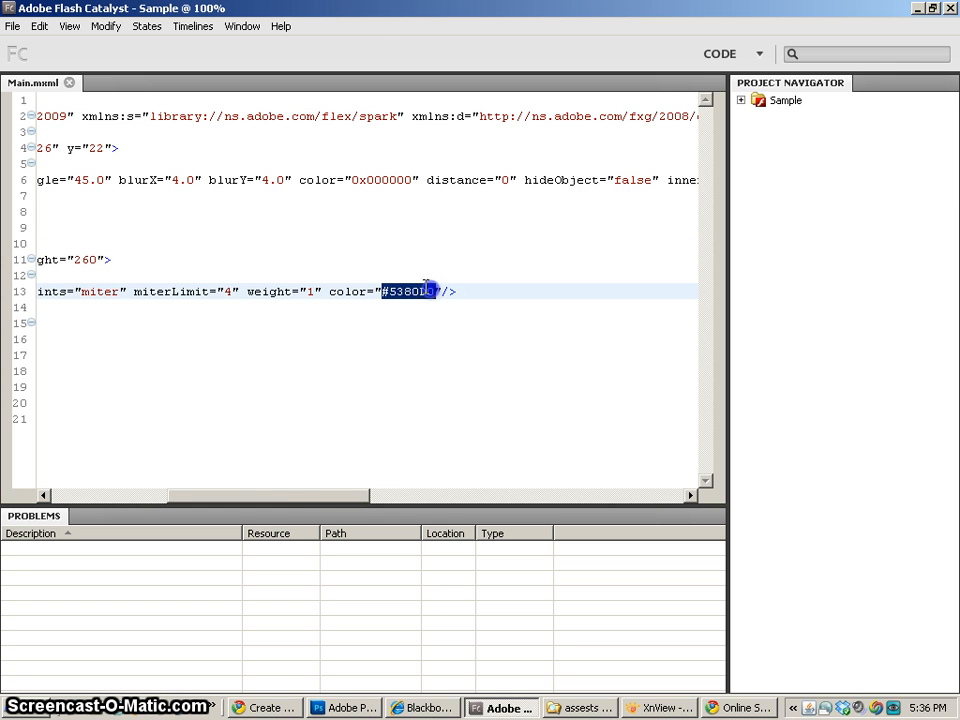
drag(300, 503, 178, 472)
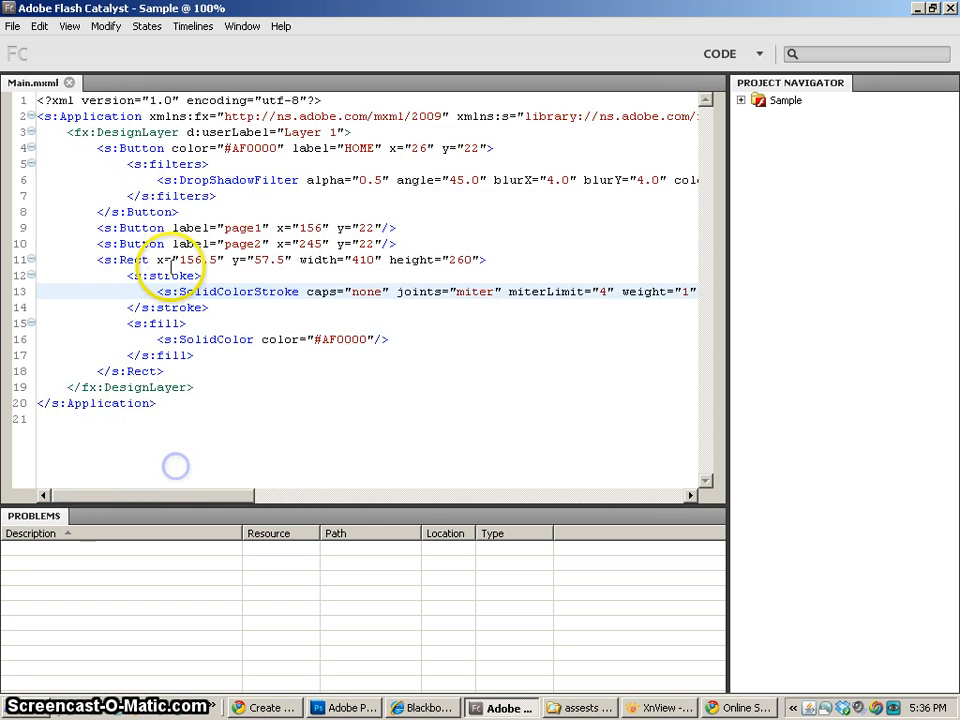
click(176, 212)
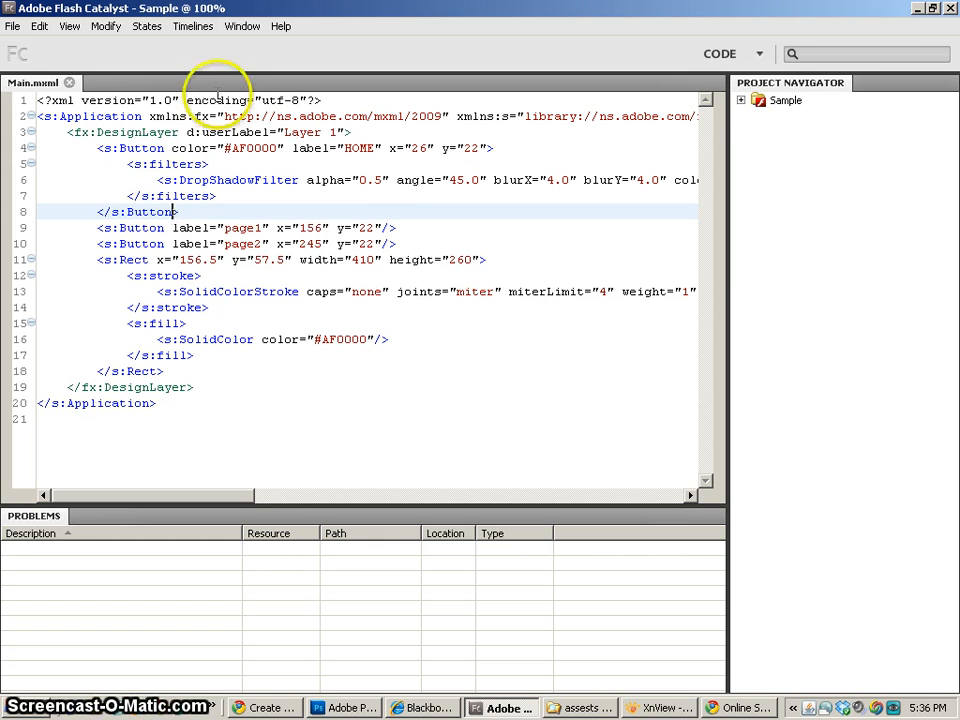
- Expand the Sample project with its src, libs and html-template folders to view the files
click(741, 100)
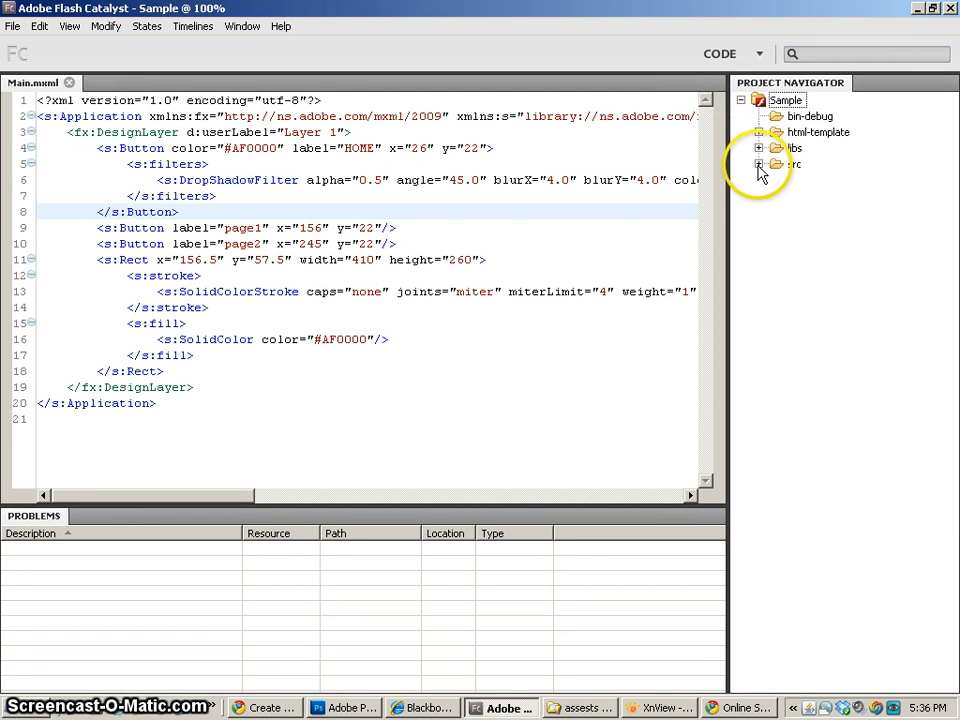
click(759, 164)
click(759, 148)
click(759, 132)
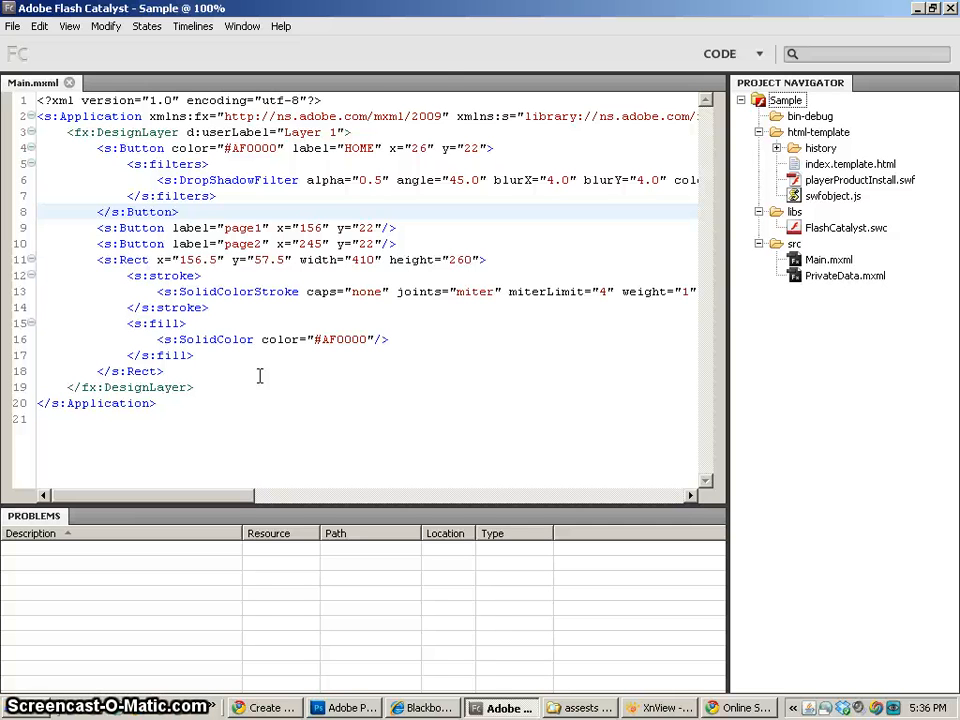
- Return from the Code workspace to the Design workspace
click(750, 56)
click(743, 76)
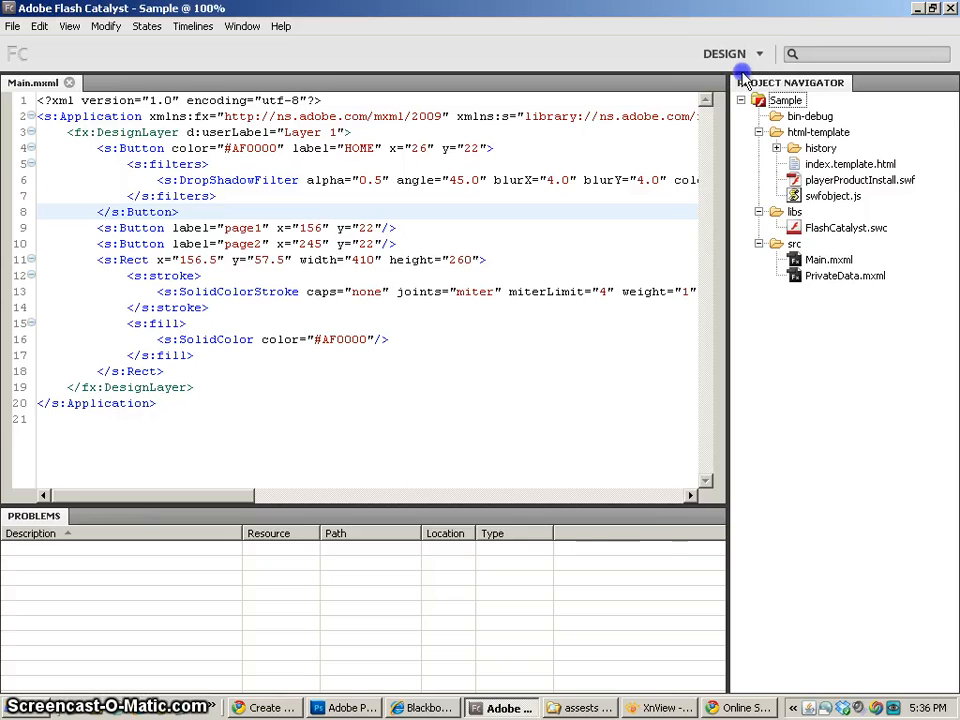